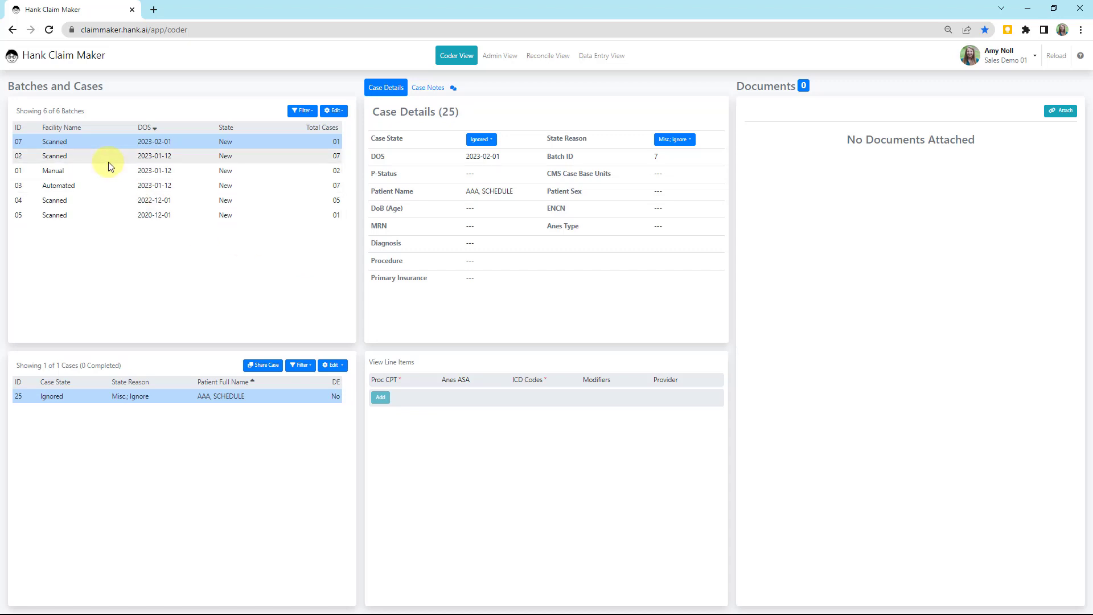
# Copy the share link of case 05 in Scanned batch 02
pyautogui.click(87, 156)
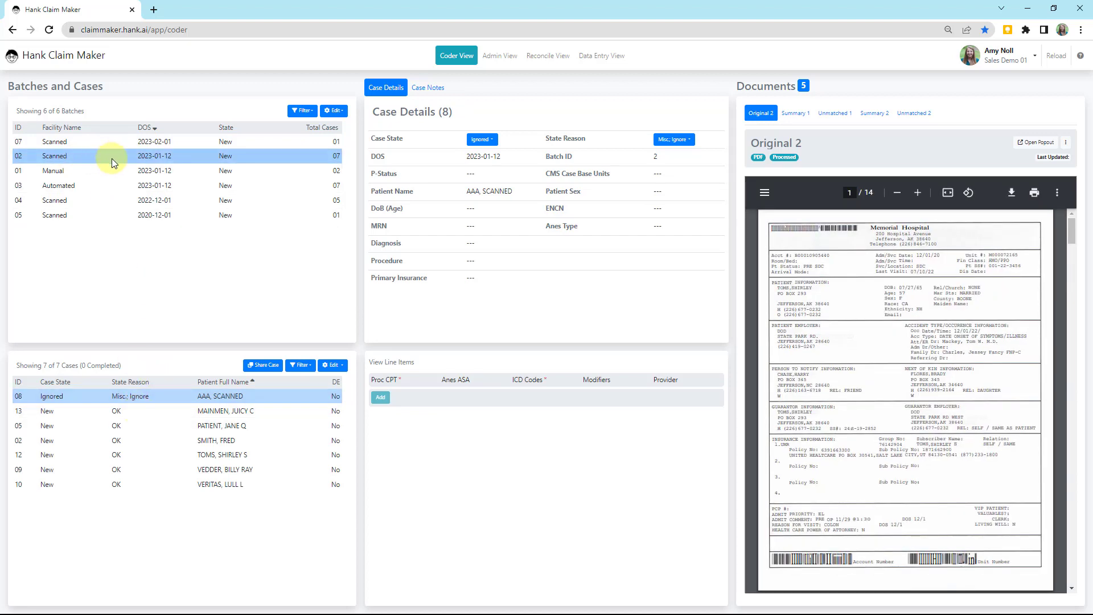
pyautogui.click(169, 429)
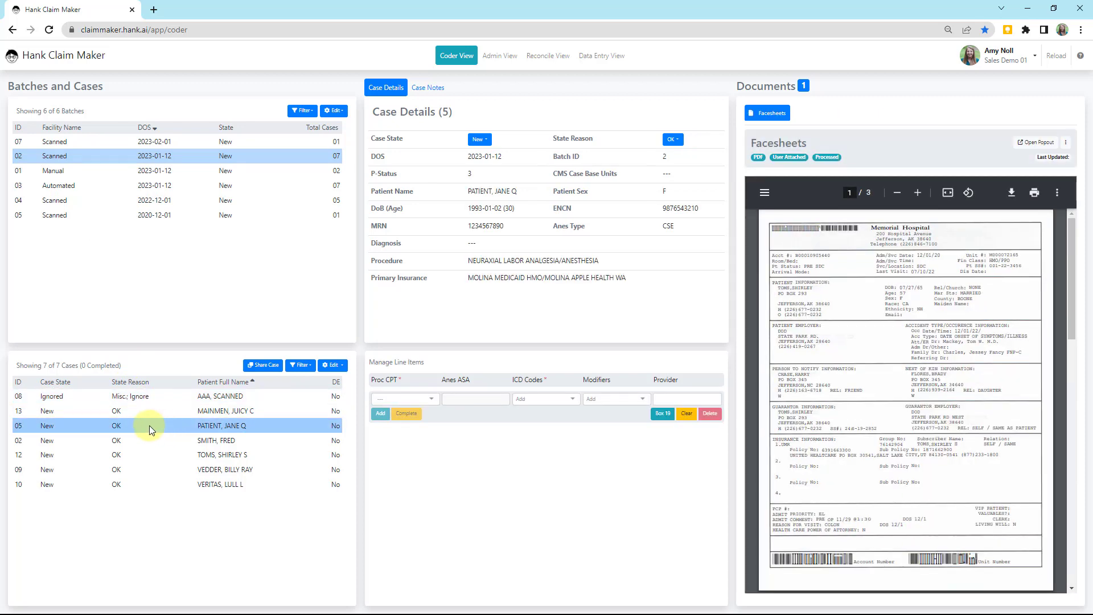
pyautogui.click(261, 367)
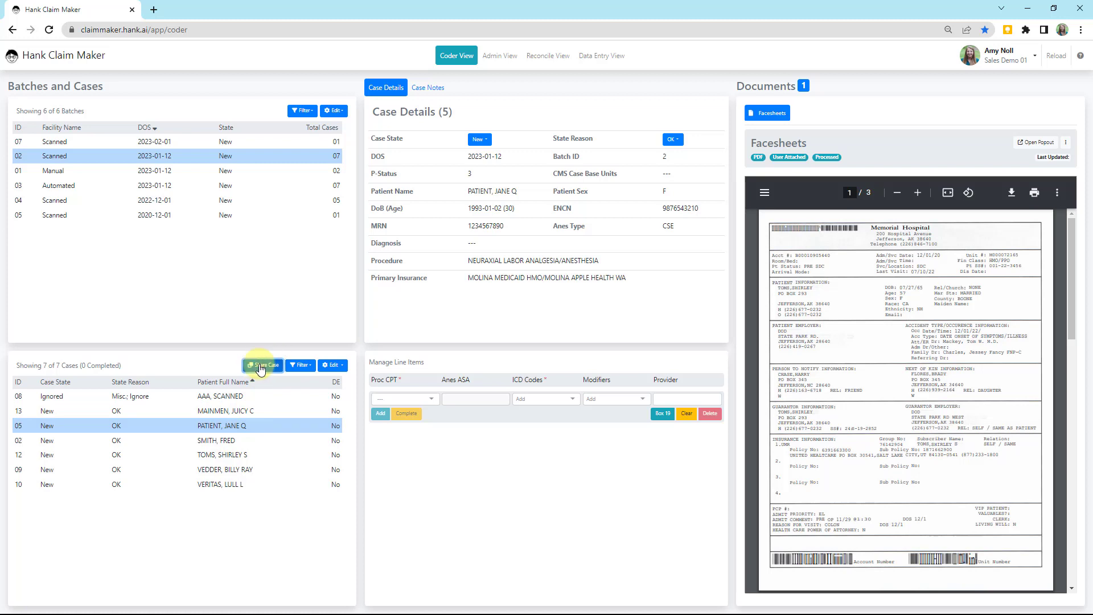
pyautogui.click(154, 10)
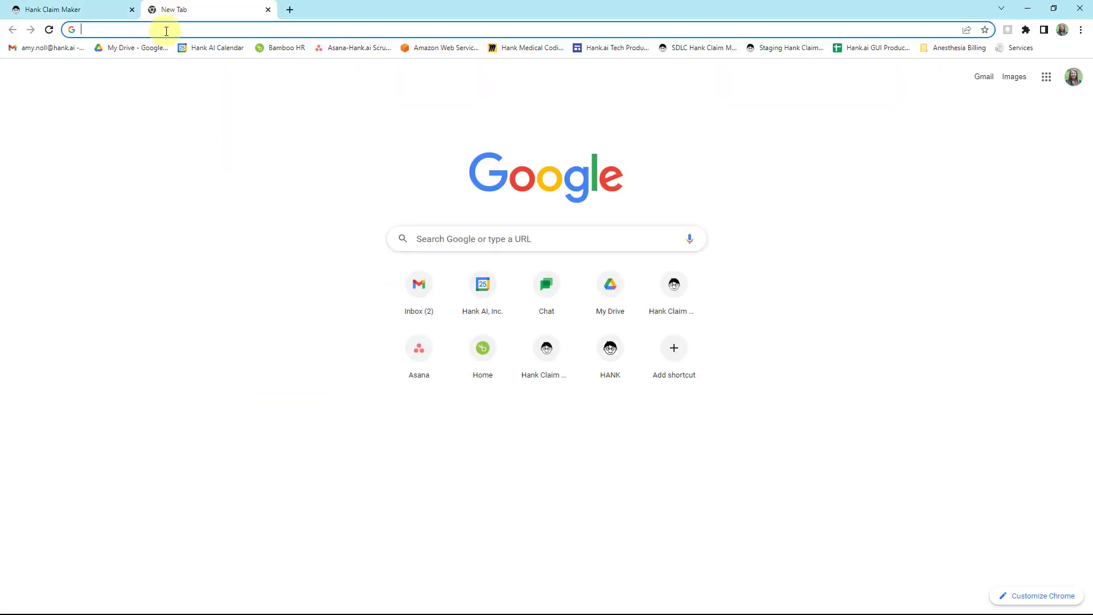
pyautogui.write('https://claimmaker.hank.ai/app/coder/batch/2/job/5')
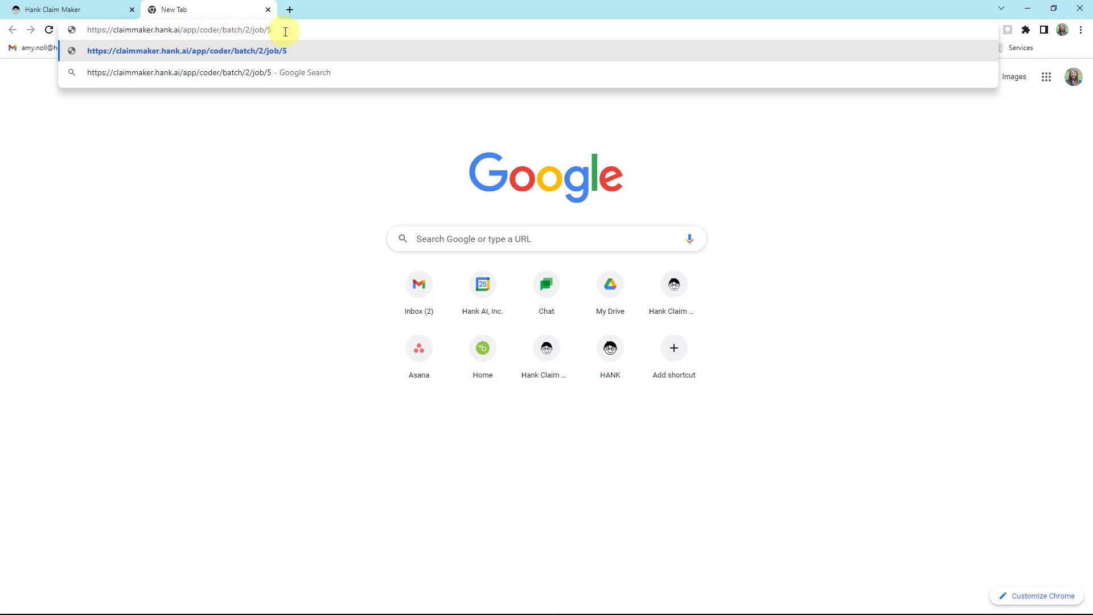
pyautogui.press('Return')
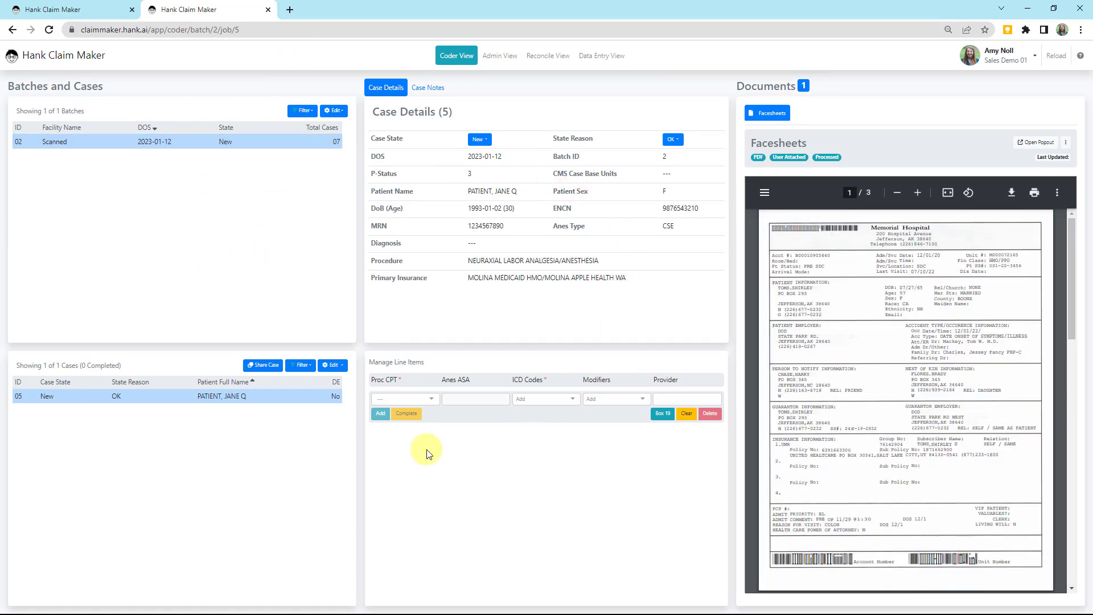
# Inspect the batch and case filters applied by the shared link, and copy the case's share link again
pyautogui.click(309, 112)
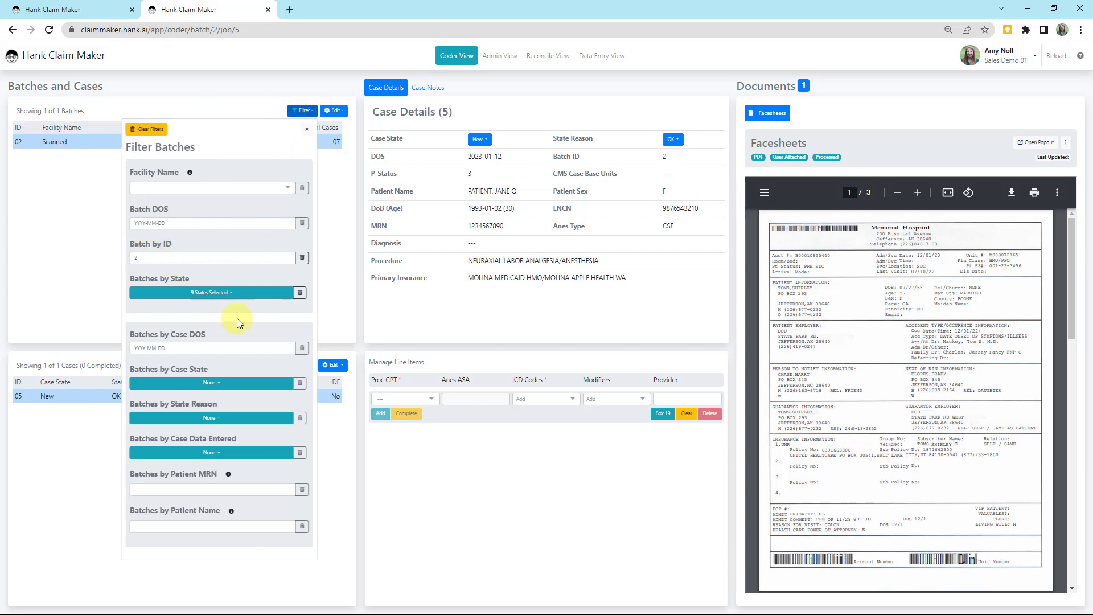
pyautogui.click(36, 468)
pyautogui.click(262, 366)
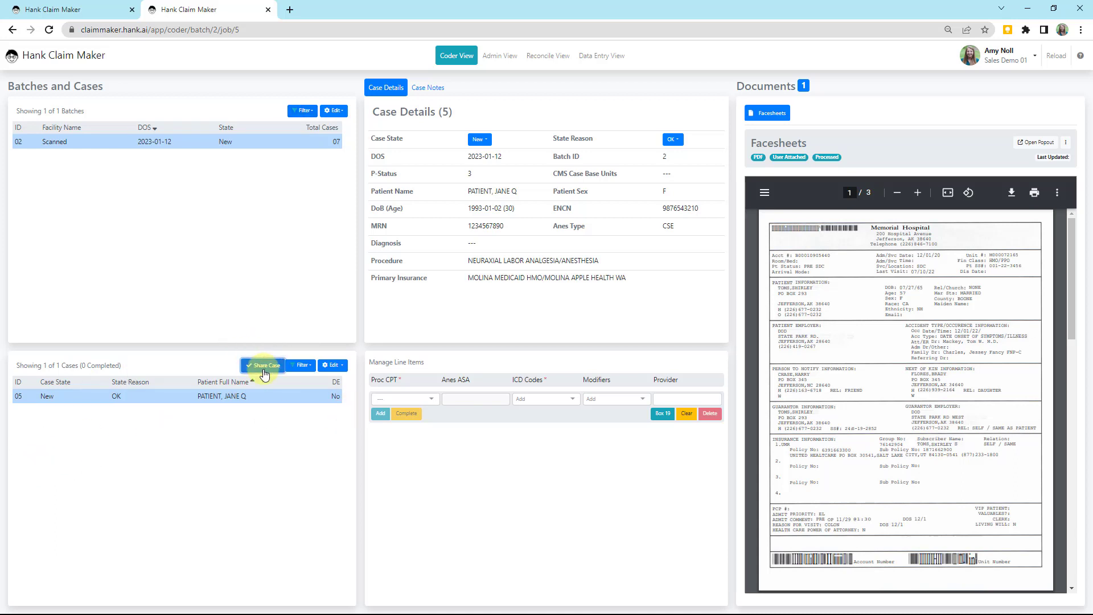
pyautogui.click(302, 375)
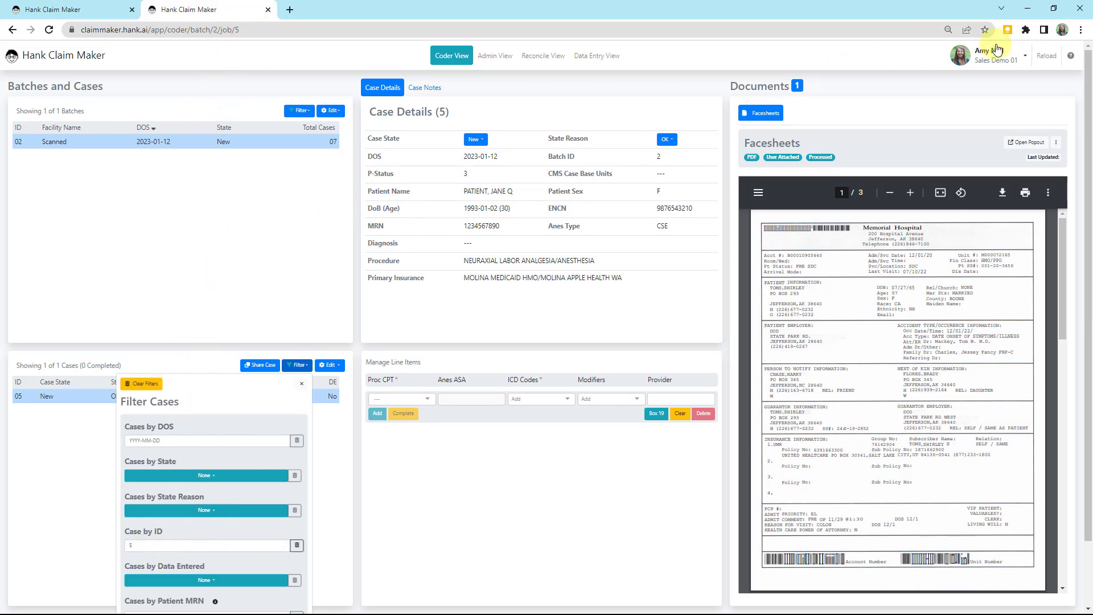
# Open a prefilled technical support email from the help information and examine its case link and system details
pyautogui.click(1073, 60)
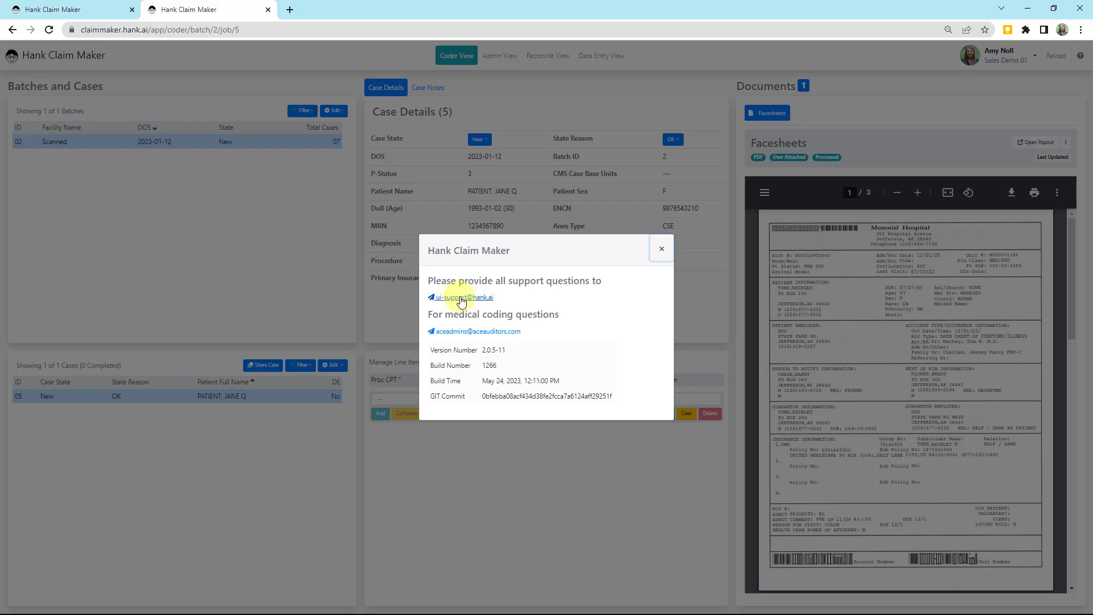
pyautogui.click(461, 297)
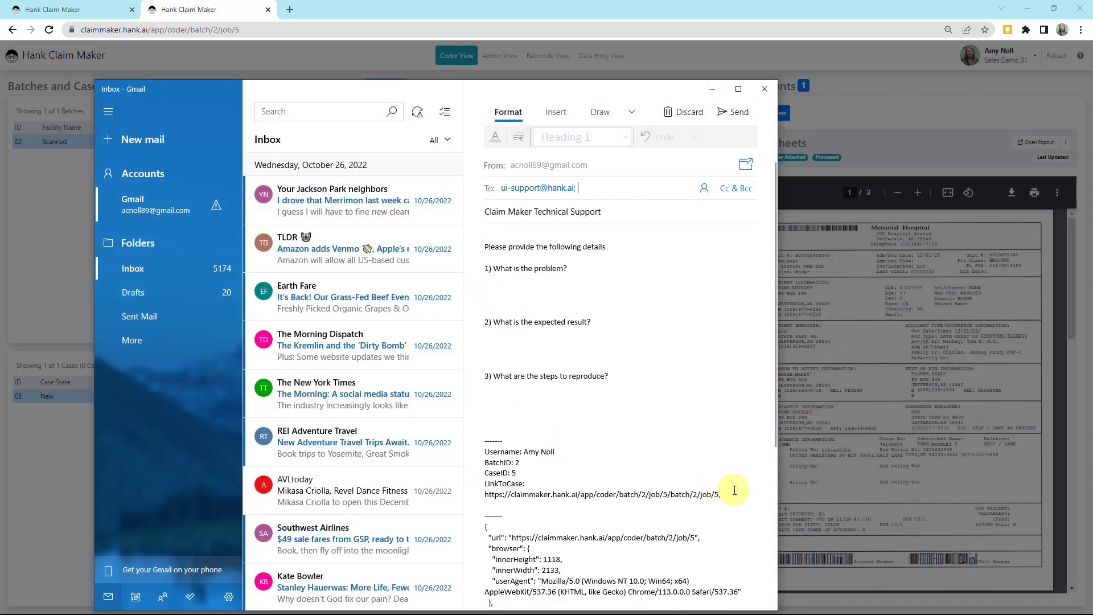
pyautogui.moveTo(726, 491); pyautogui.dragTo(475, 491)
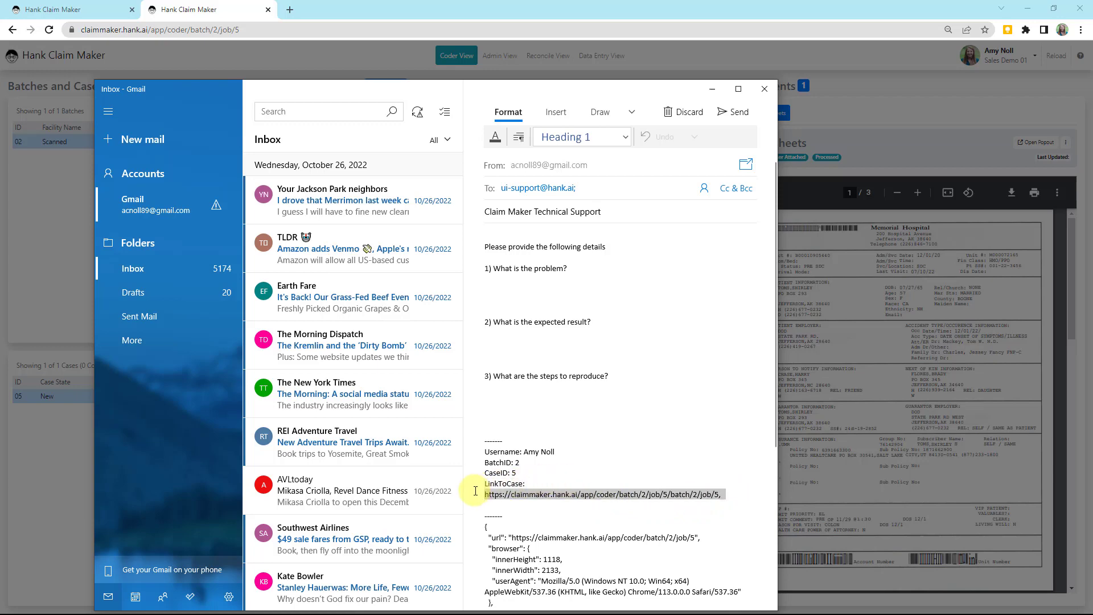
pyautogui.scroll(-3, 621, 460)
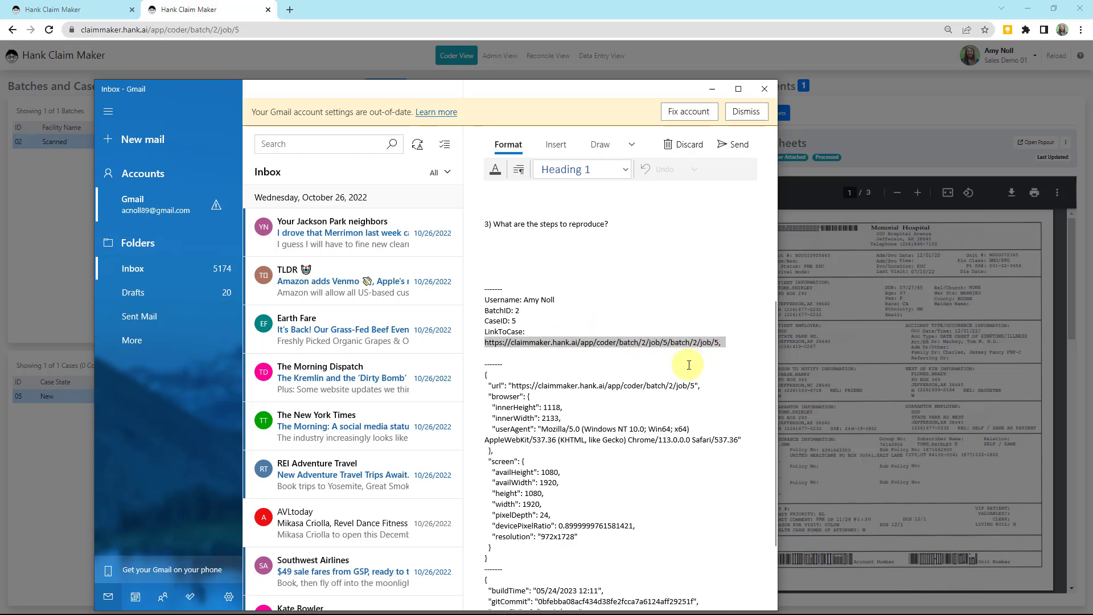
pyautogui.click(765, 90)
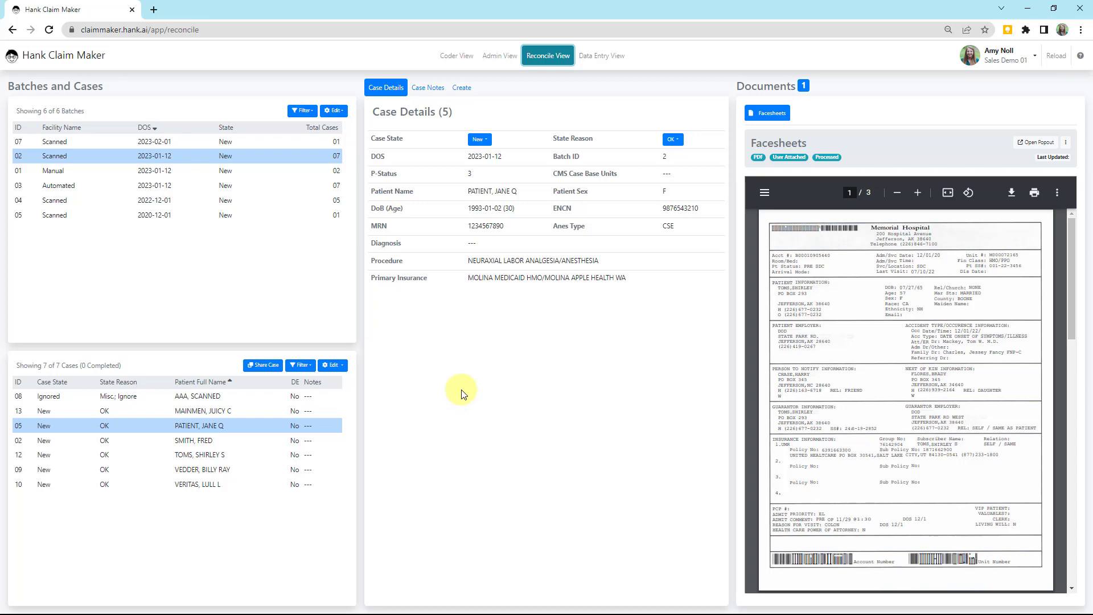
# Examine the batch and case creation forms and the details of Automated batch 03 in the Reconcile View
pyautogui.click(461, 88)
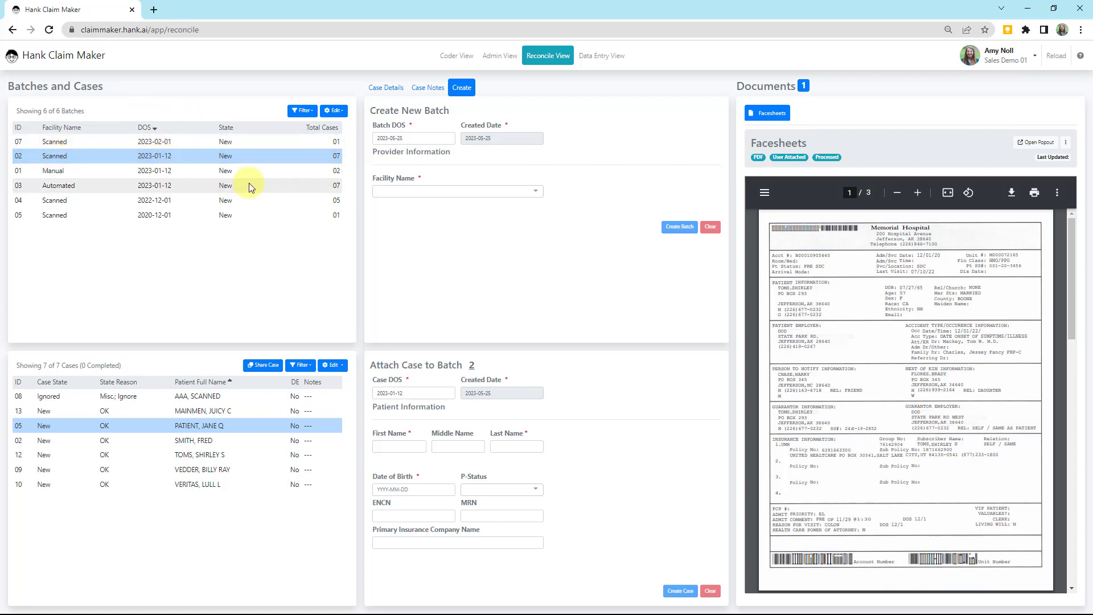
pyautogui.click(385, 87)
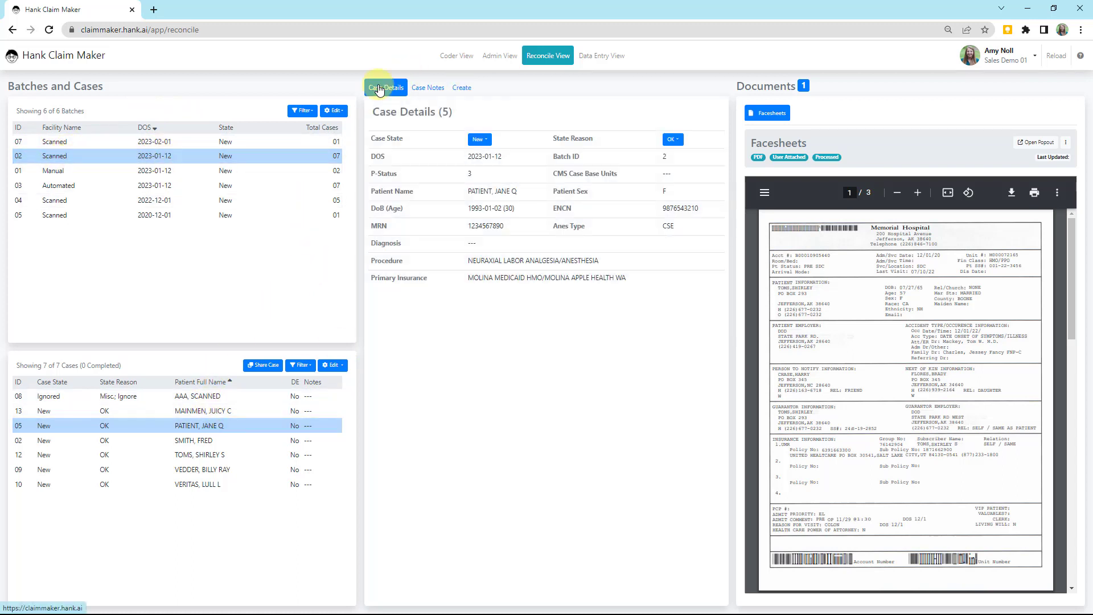
pyautogui.click(178, 186)
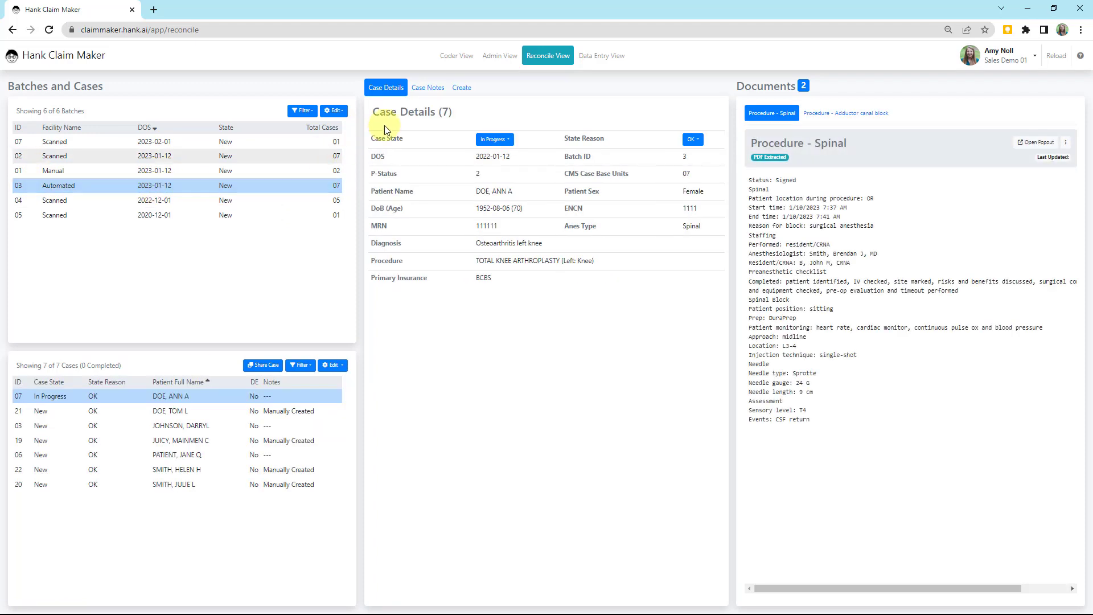
pyautogui.click(463, 89)
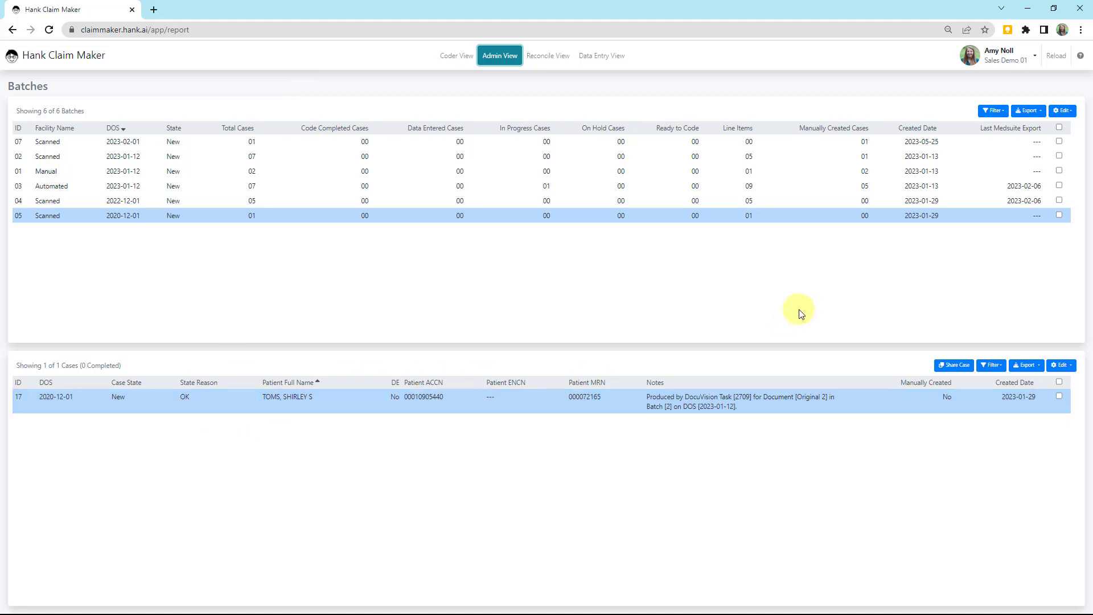
# Mark batches 07, 02 and 01 in the Admin View batch list
pyautogui.click(1058, 142)
pyautogui.click(1058, 156)
pyautogui.click(1058, 171)
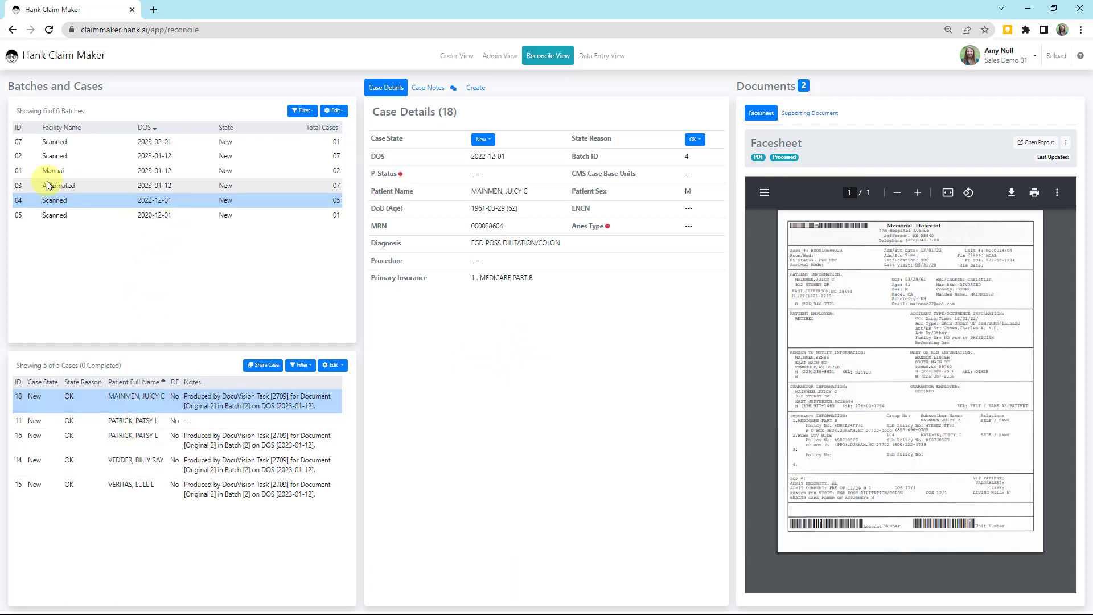
# Move case 19 from Automated batch 03 into a newly created Automated batch with DOS 2023-03-14
pyautogui.click(80, 187)
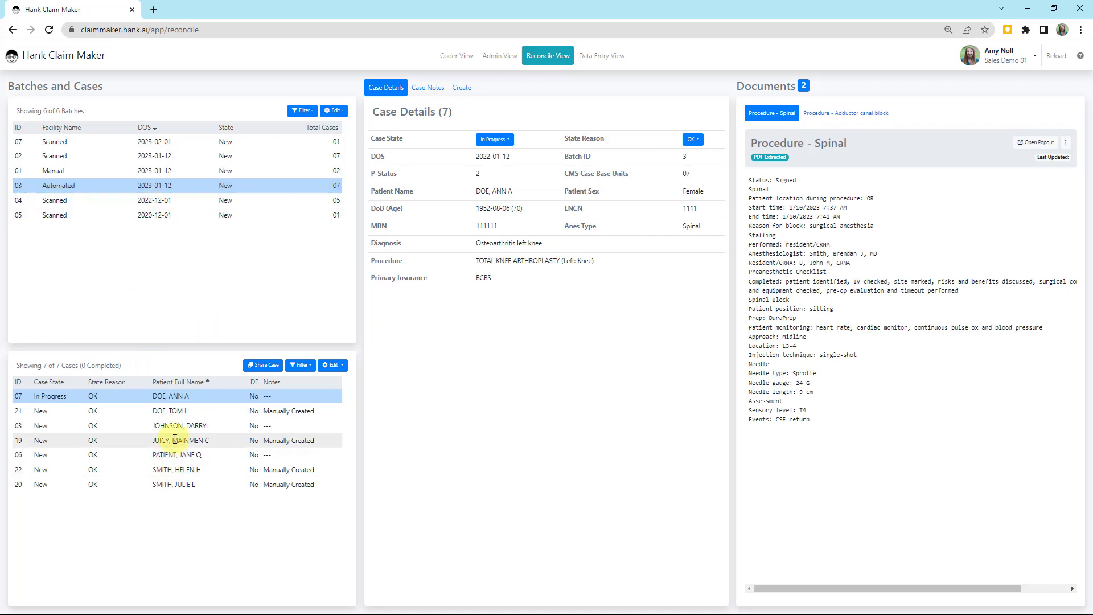
pyautogui.click(174, 440)
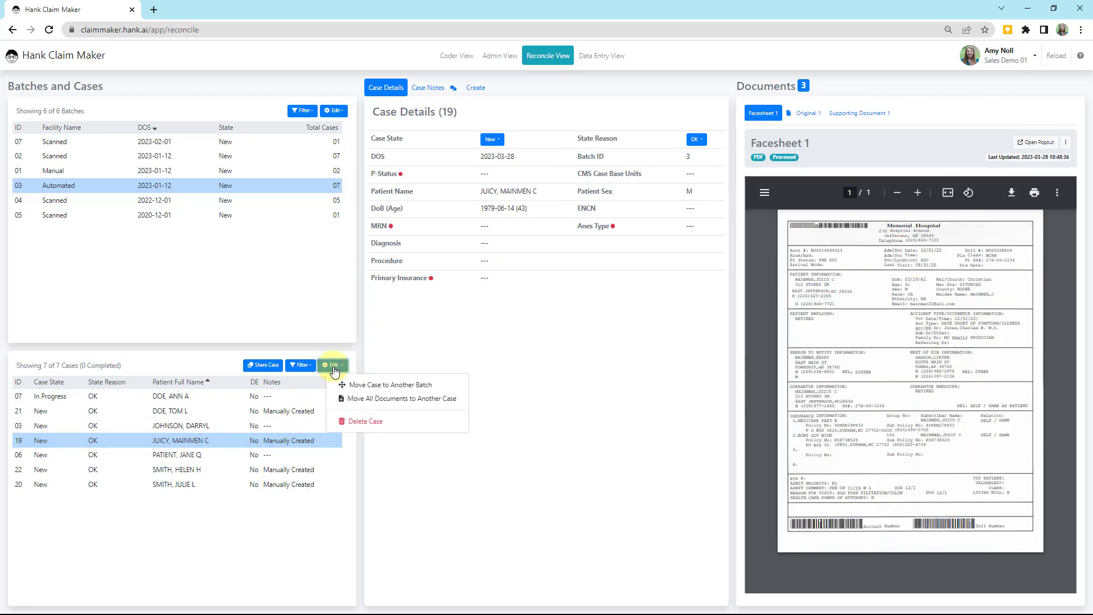
pyautogui.click(381, 385)
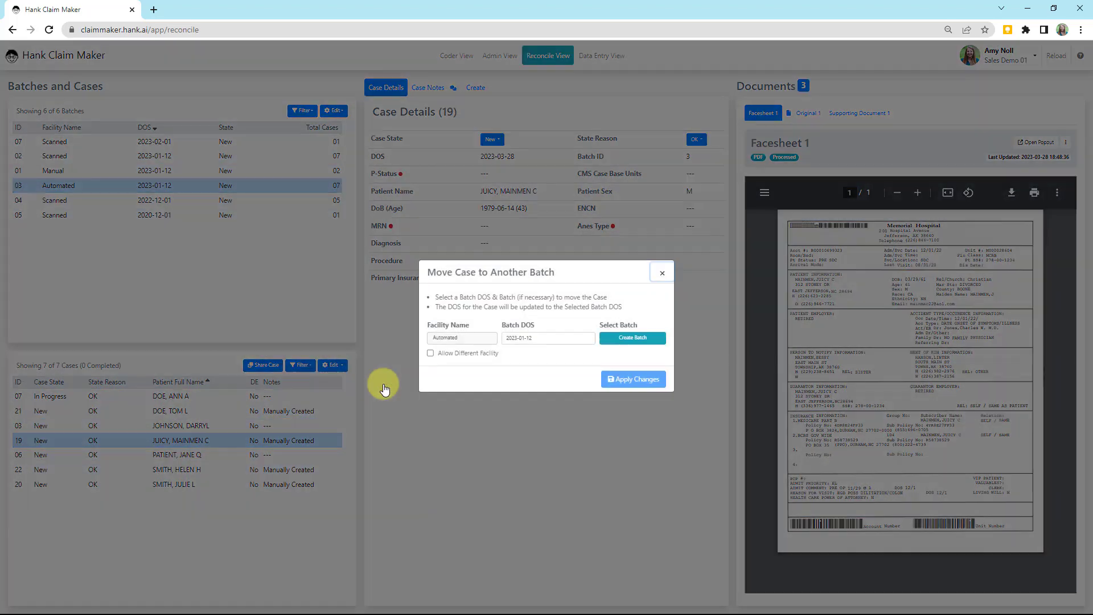
pyautogui.click(549, 339)
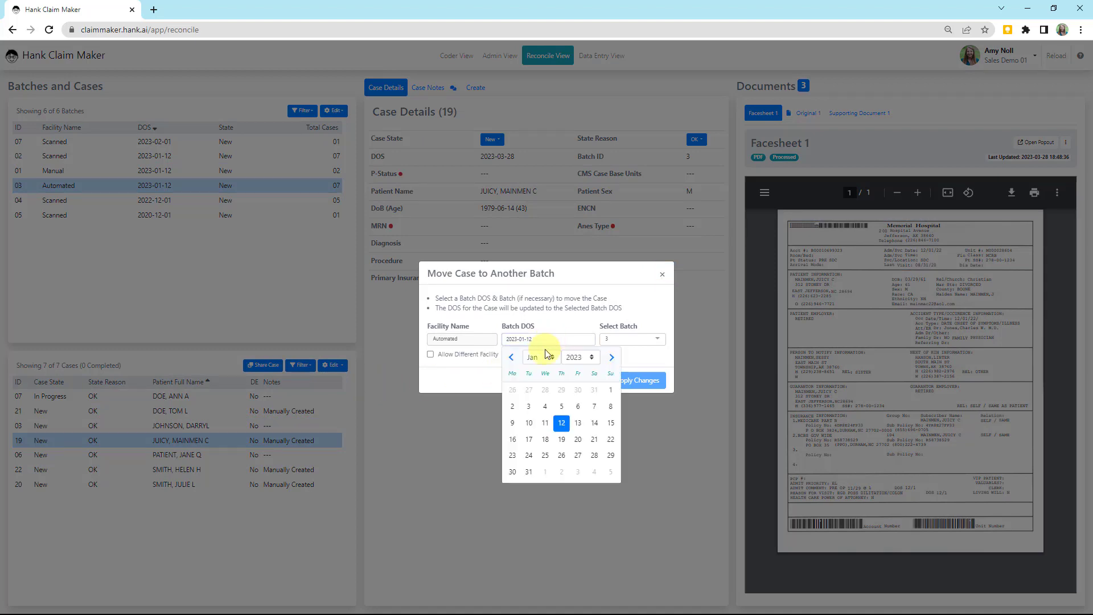
pyautogui.click(611, 357)
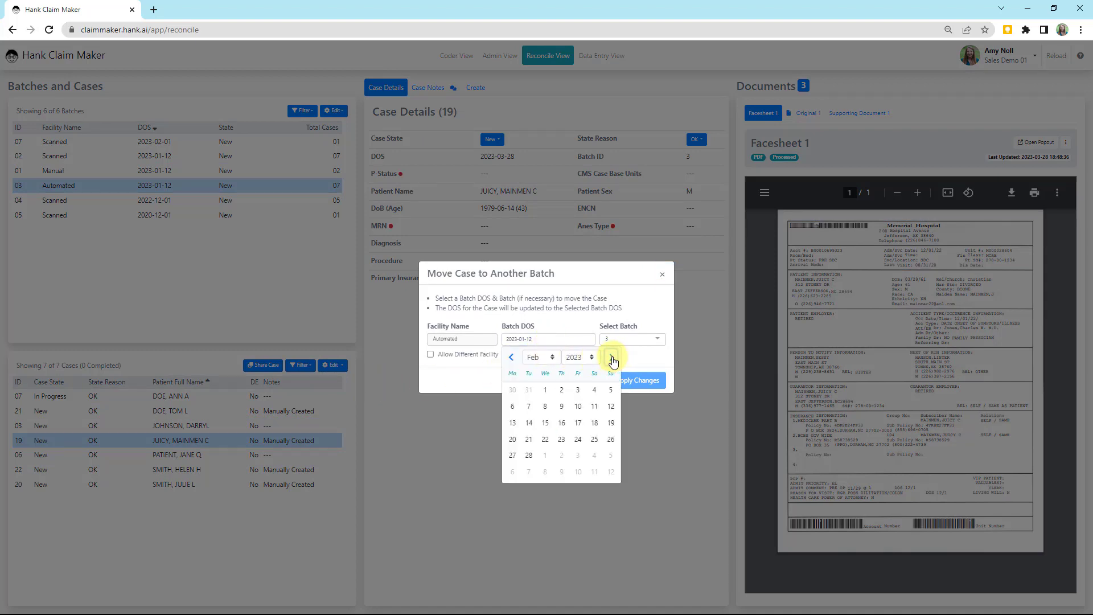
pyautogui.click(612, 357)
pyautogui.click(531, 429)
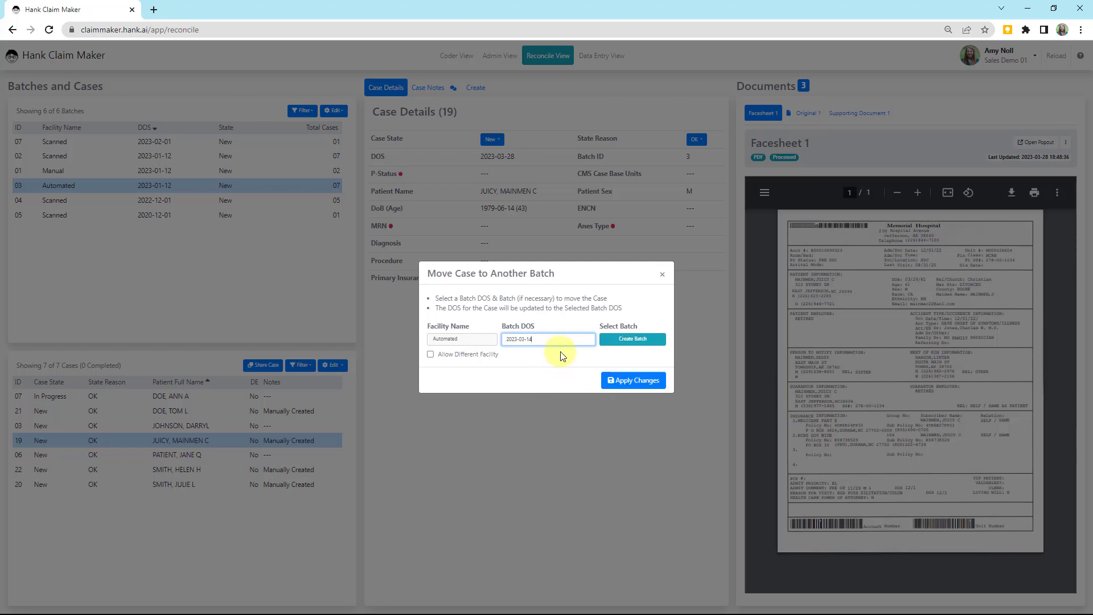
pyautogui.click(642, 341)
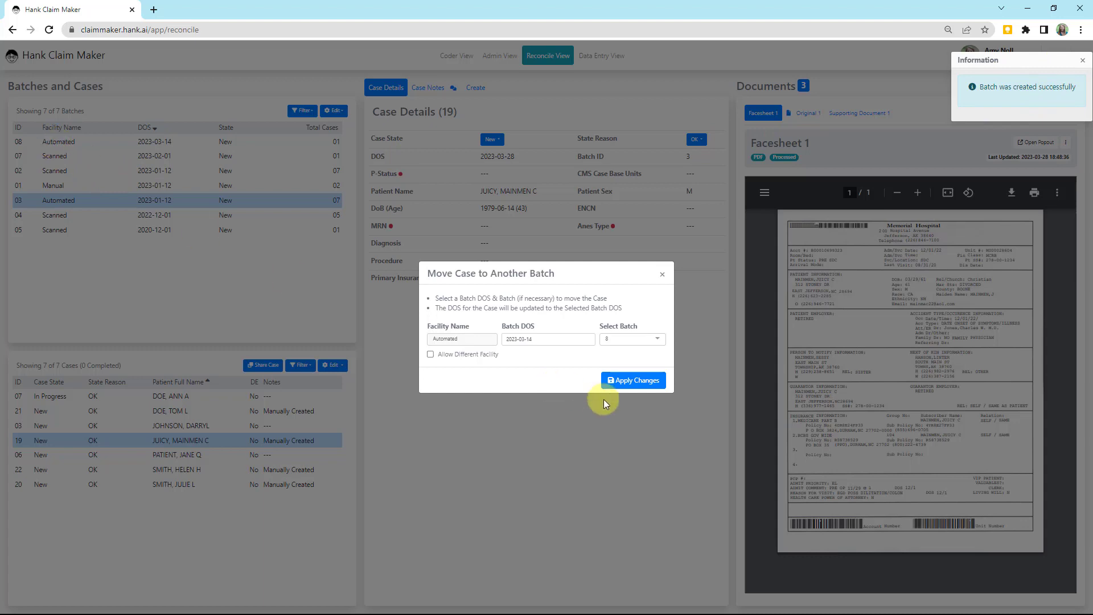
pyautogui.click(641, 379)
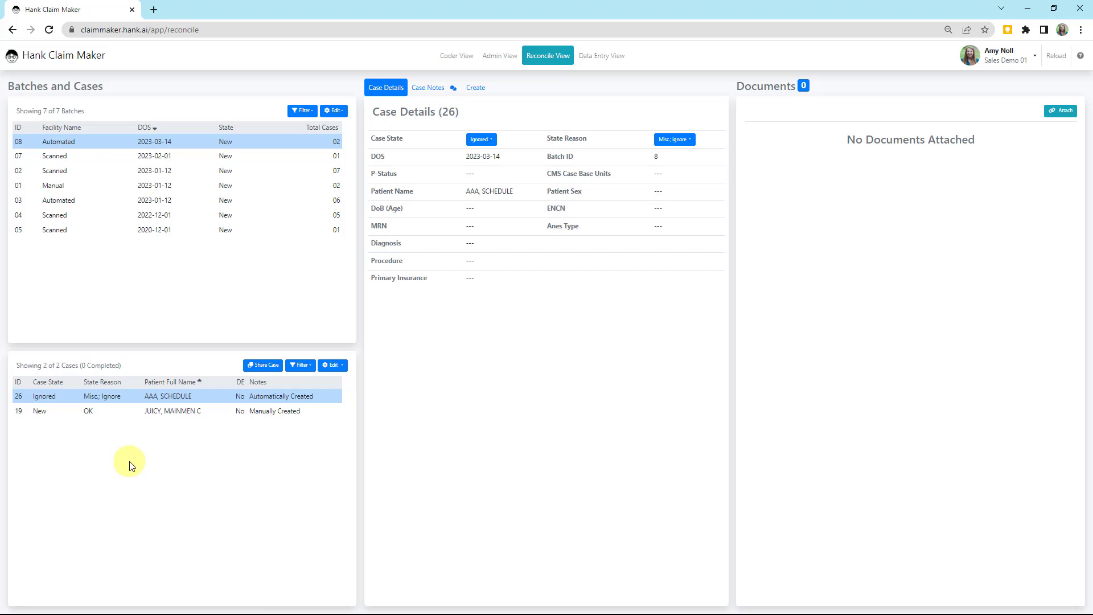
# Move case 19 to a different facility, Manual, in a newly created batch with DOS 2023-03-14
pyautogui.click(121, 412)
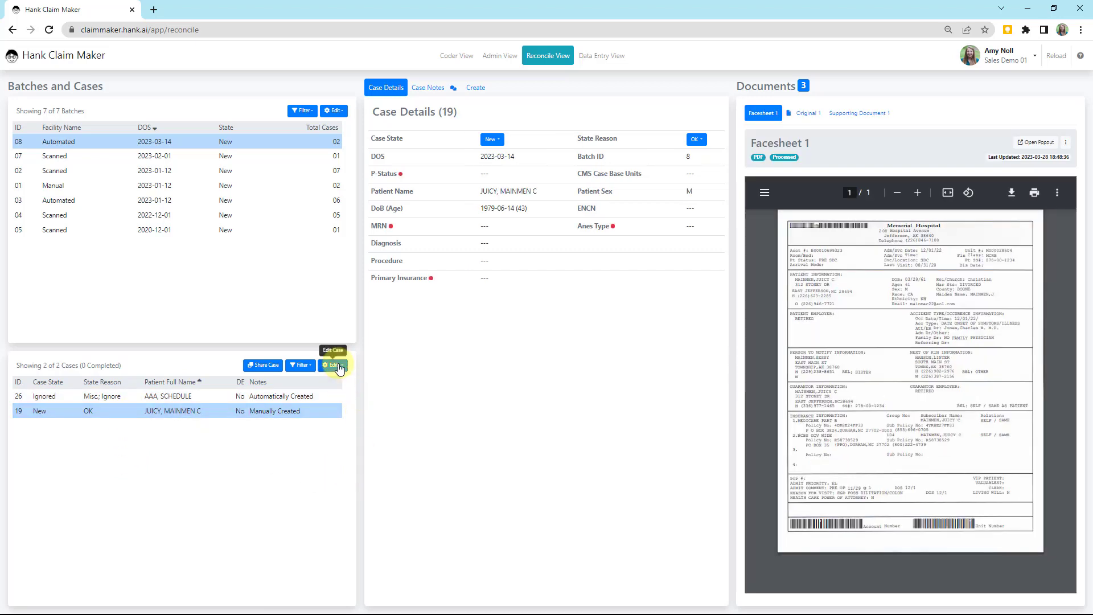
pyautogui.click(337, 365)
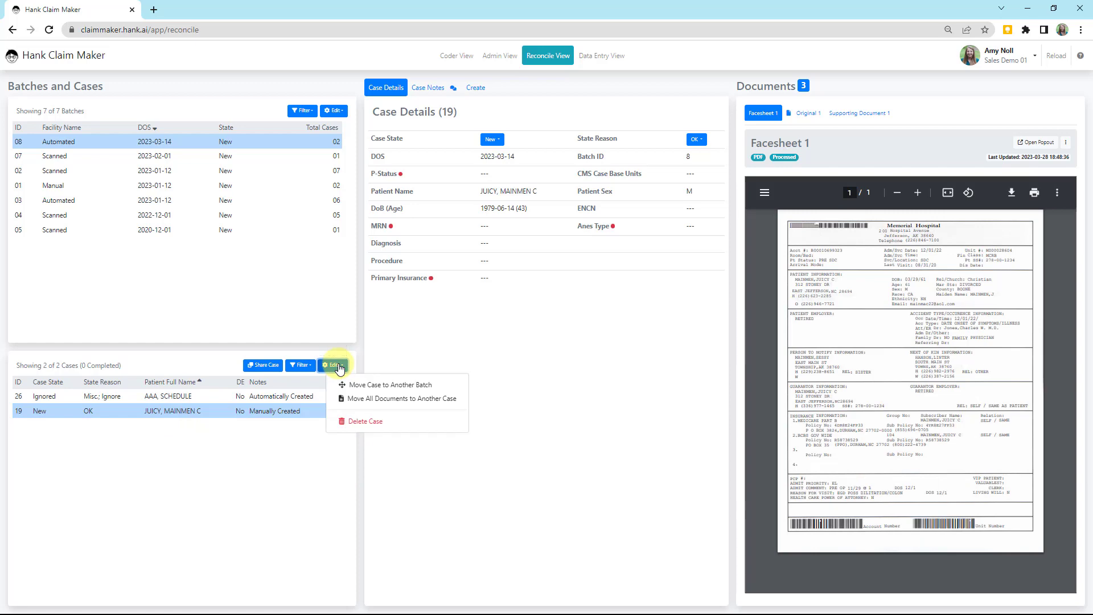
pyautogui.click(386, 385)
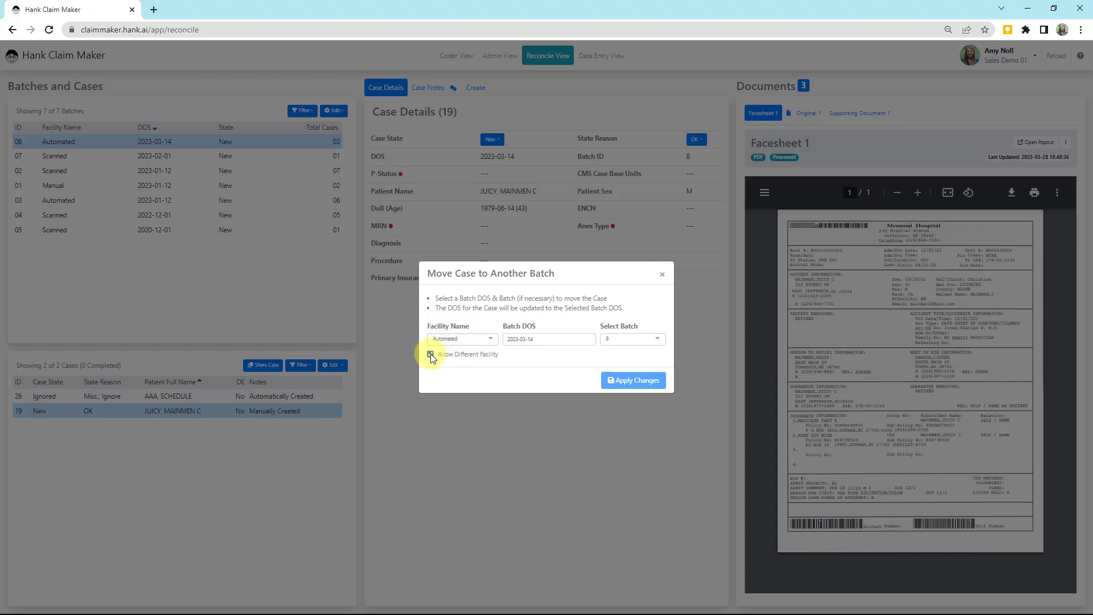
pyautogui.click(431, 354)
pyautogui.click(488, 342)
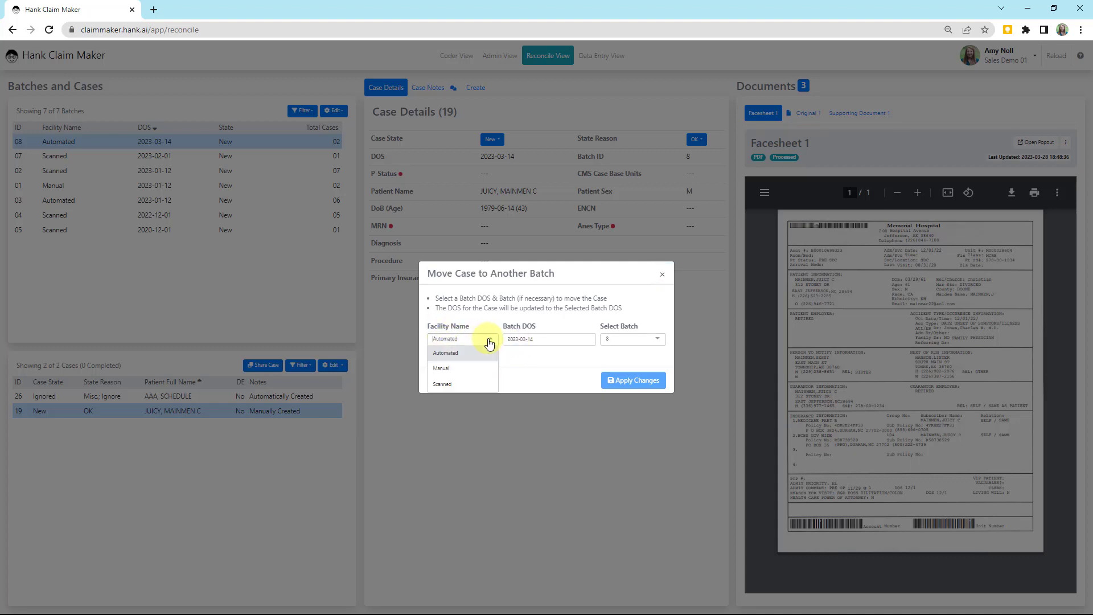
pyautogui.click(450, 370)
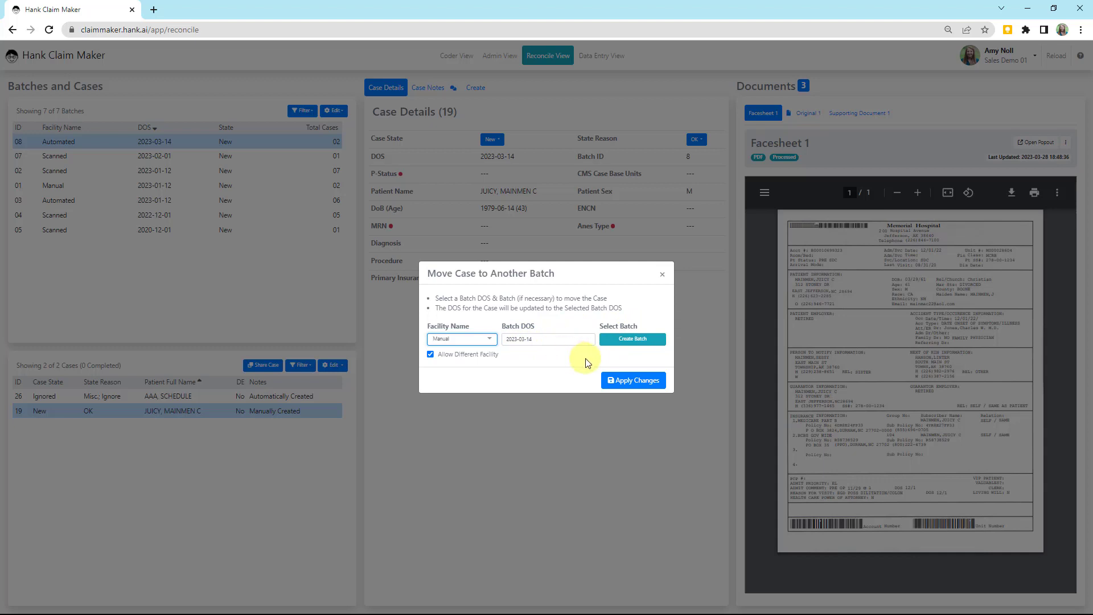
pyautogui.click(640, 341)
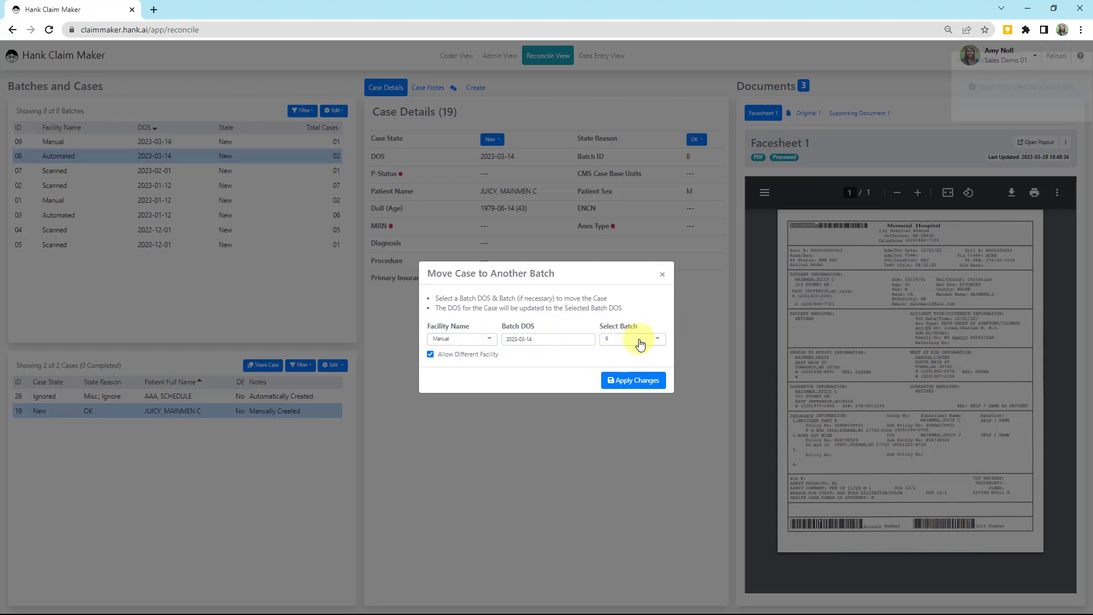
pyautogui.click(644, 380)
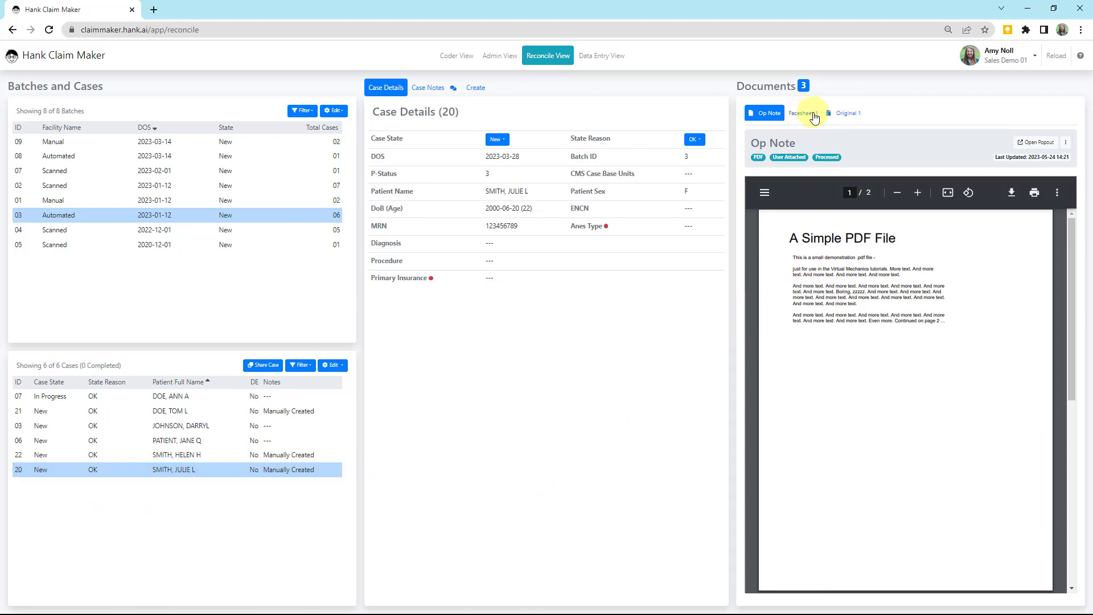
# Move the Op Note document from case 20 to case 7 in batch 3 and view it in case 7
pyautogui.click(848, 113)
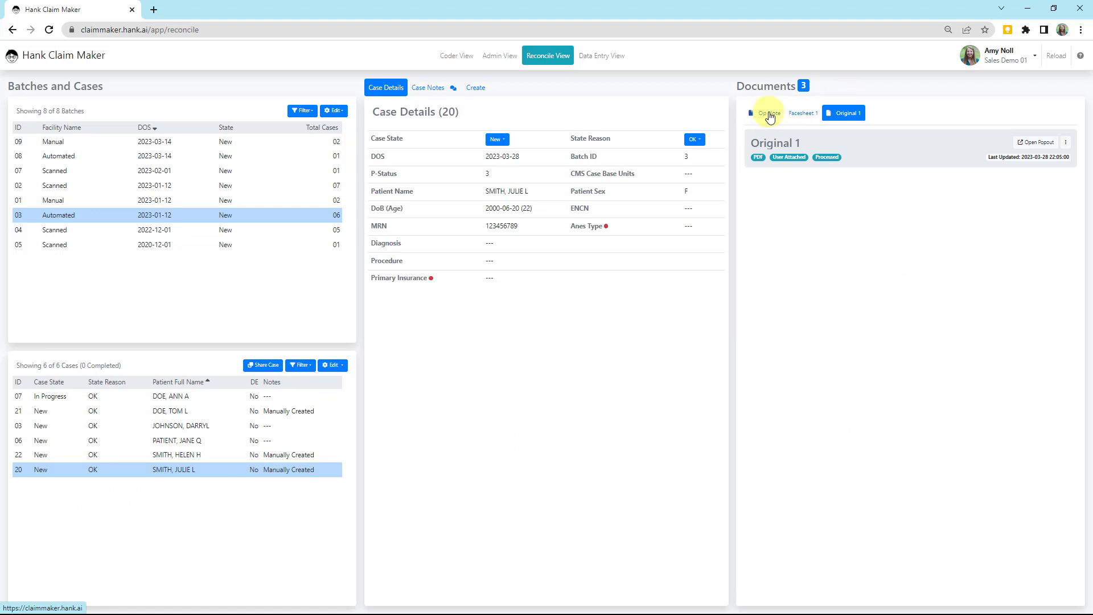
pyautogui.click(770, 116)
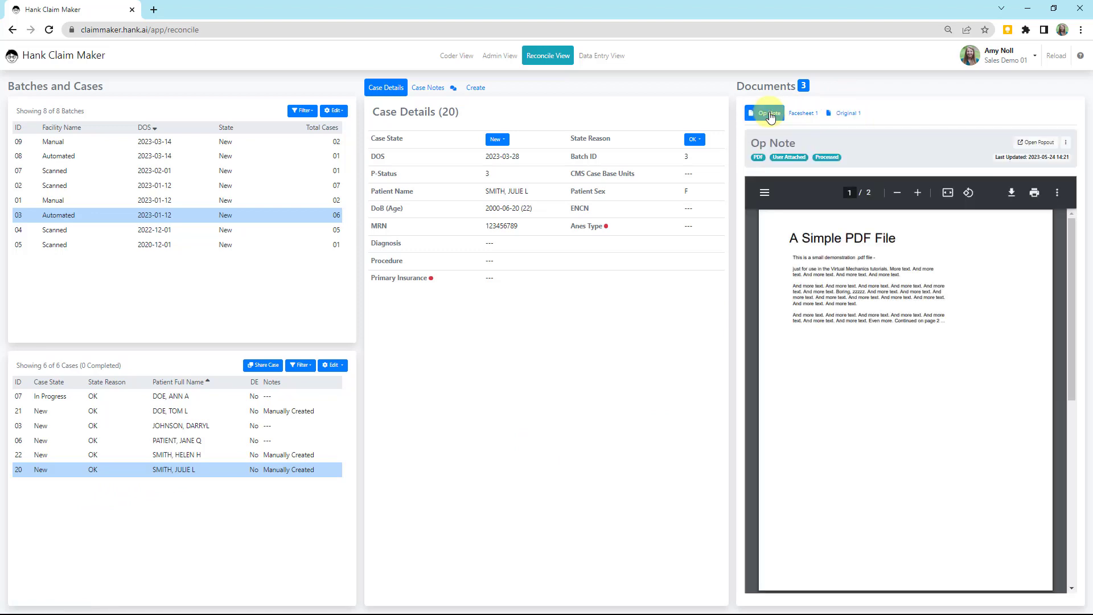
pyautogui.click(1065, 144)
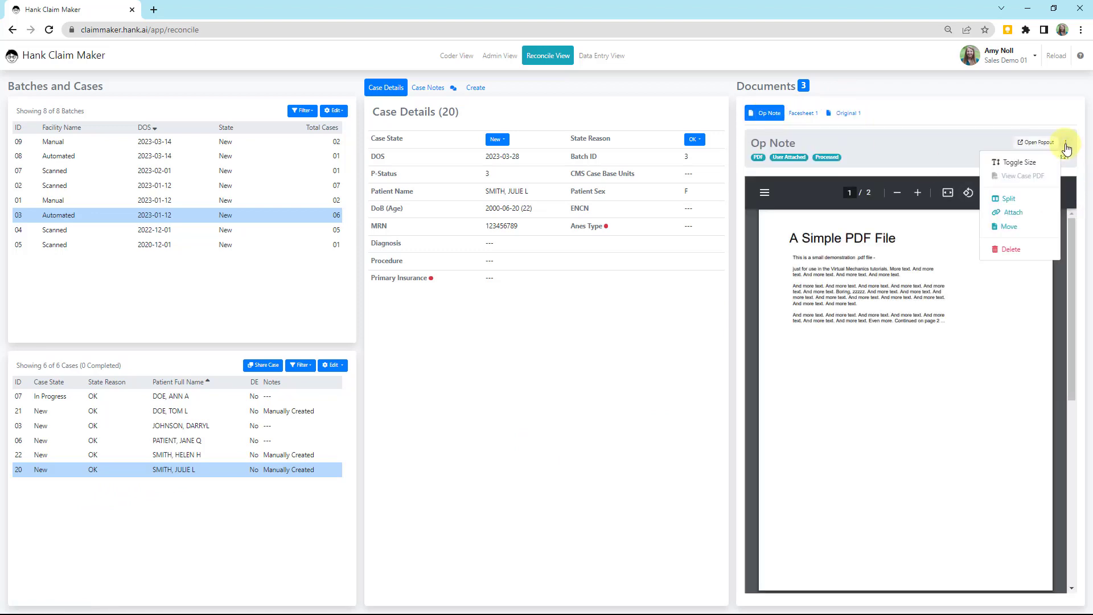
pyautogui.click(1010, 228)
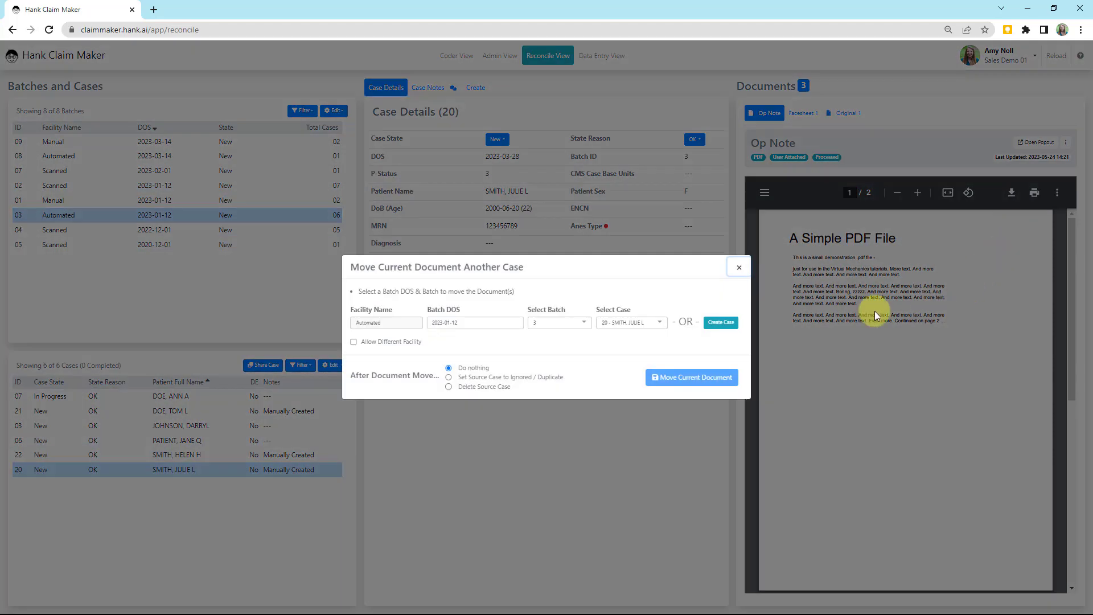
pyautogui.click(629, 326)
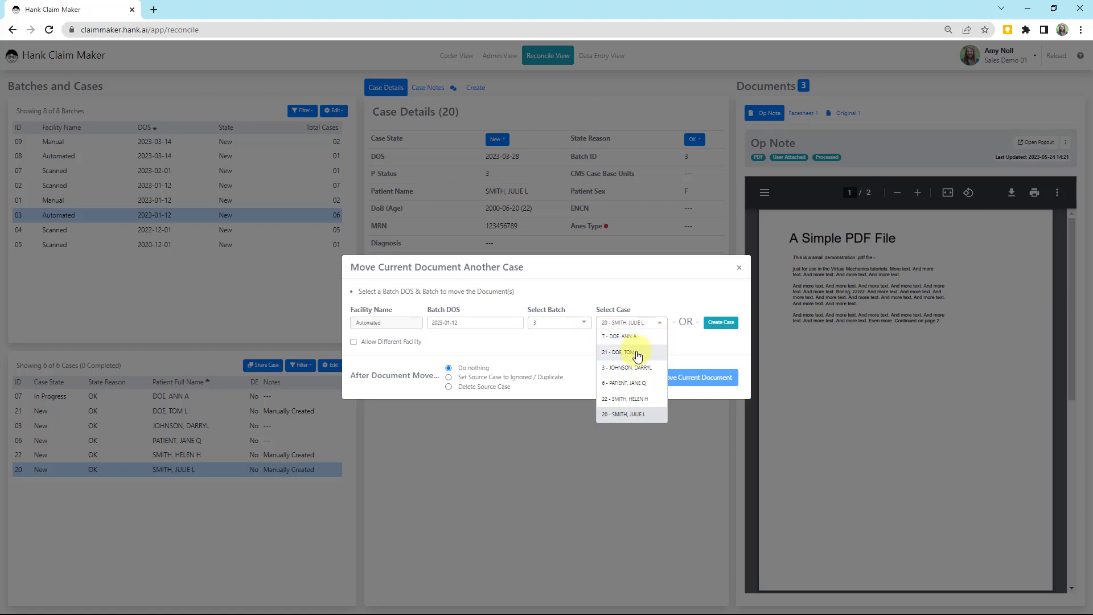
pyautogui.click(701, 281)
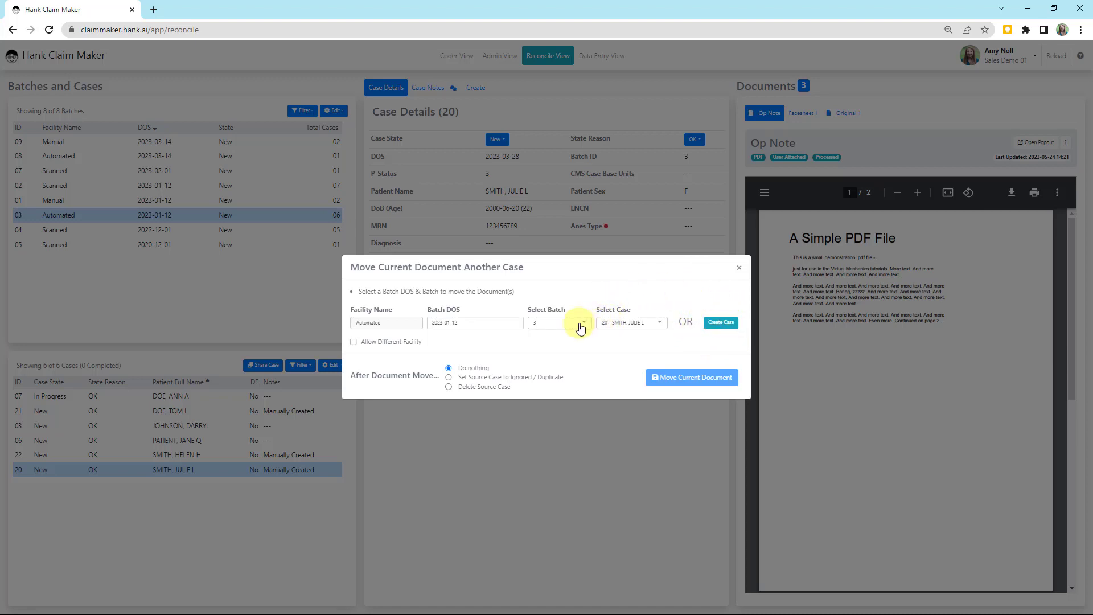
pyautogui.click(640, 324)
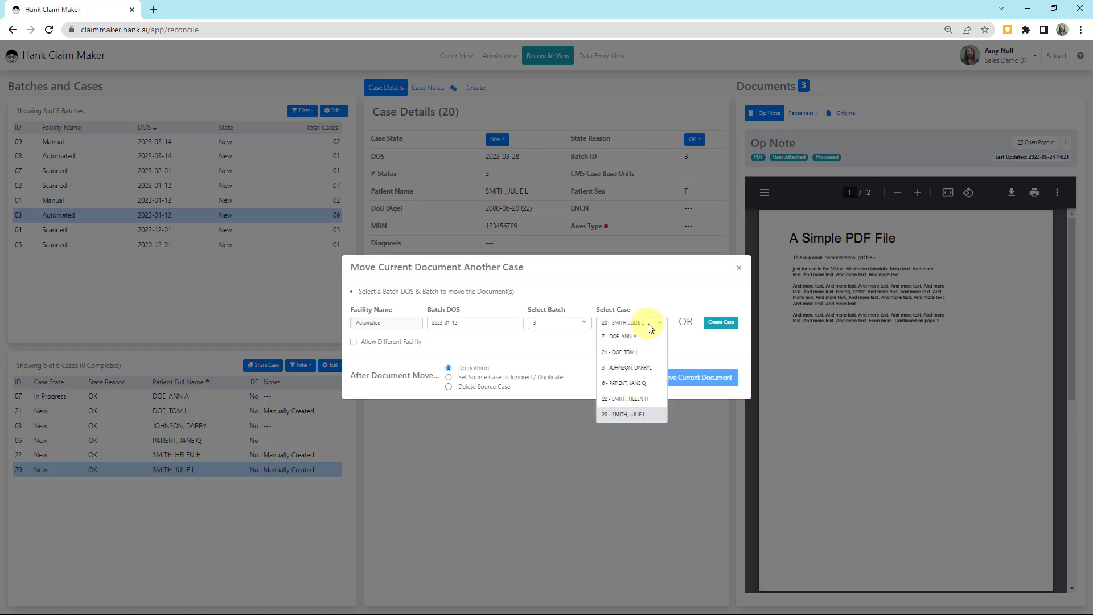
pyautogui.click(636, 342)
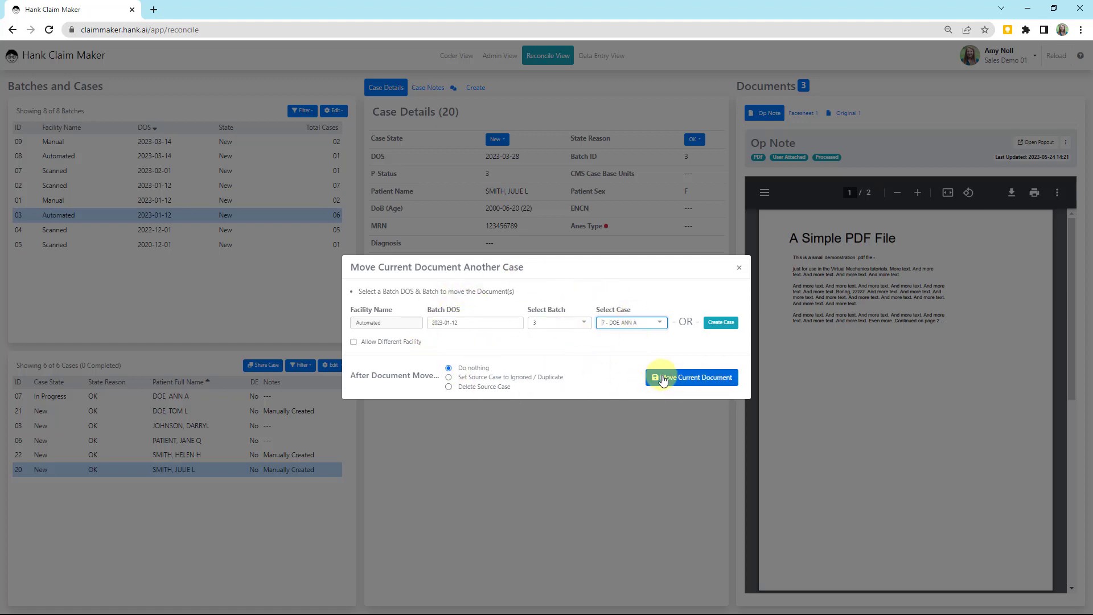
pyautogui.click(694, 379)
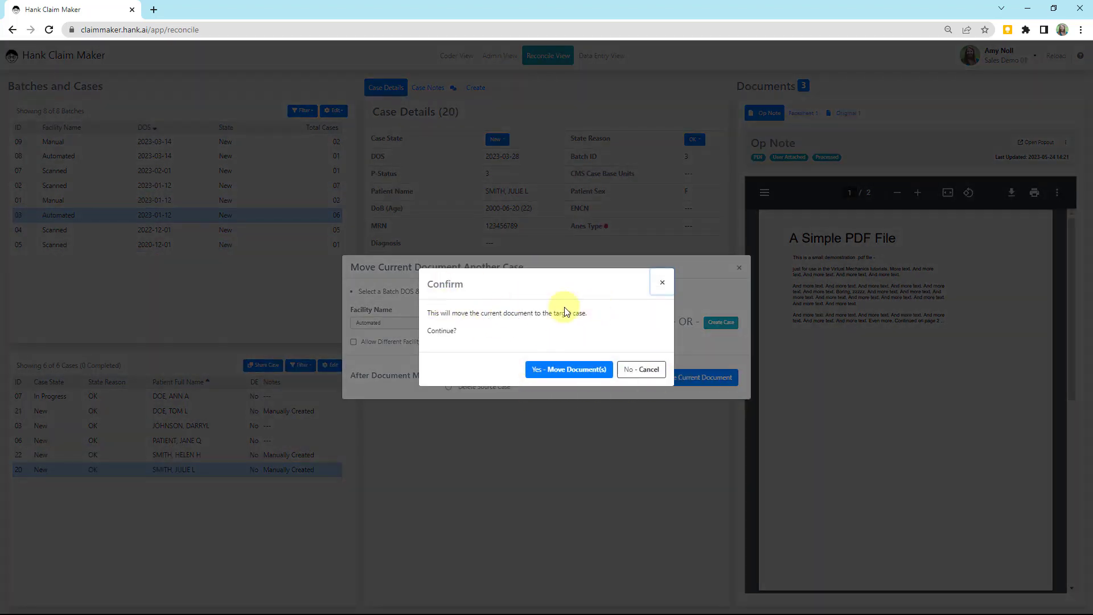
pyautogui.click(581, 371)
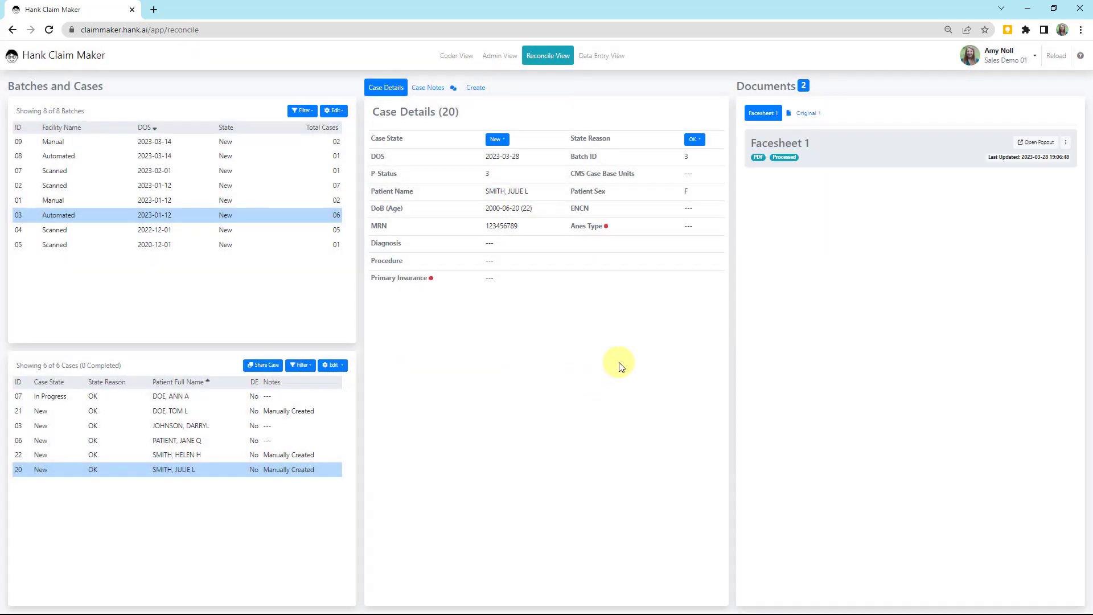
pyautogui.click(159, 397)
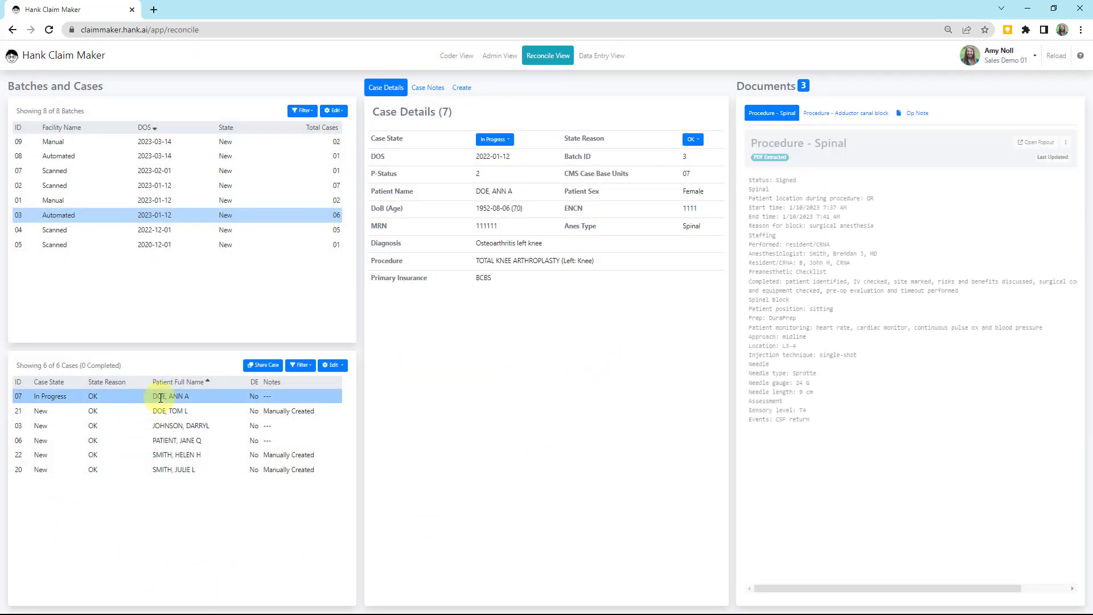
pyautogui.click(918, 113)
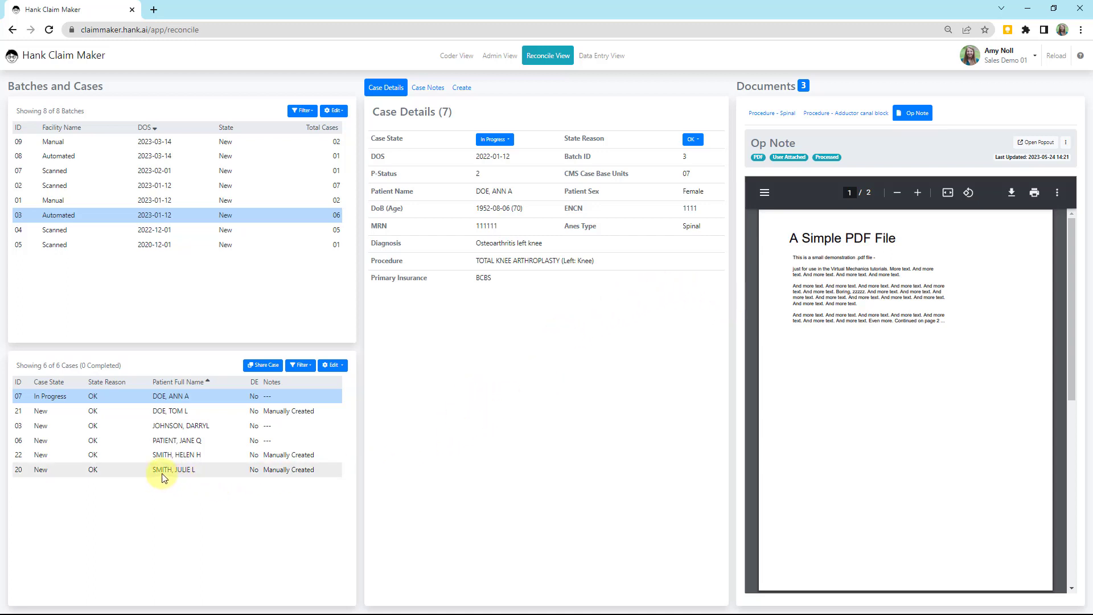
# Move all remaining documents from case 20 to case 7 in batch 3 and open case 7
pyautogui.click(132, 469)
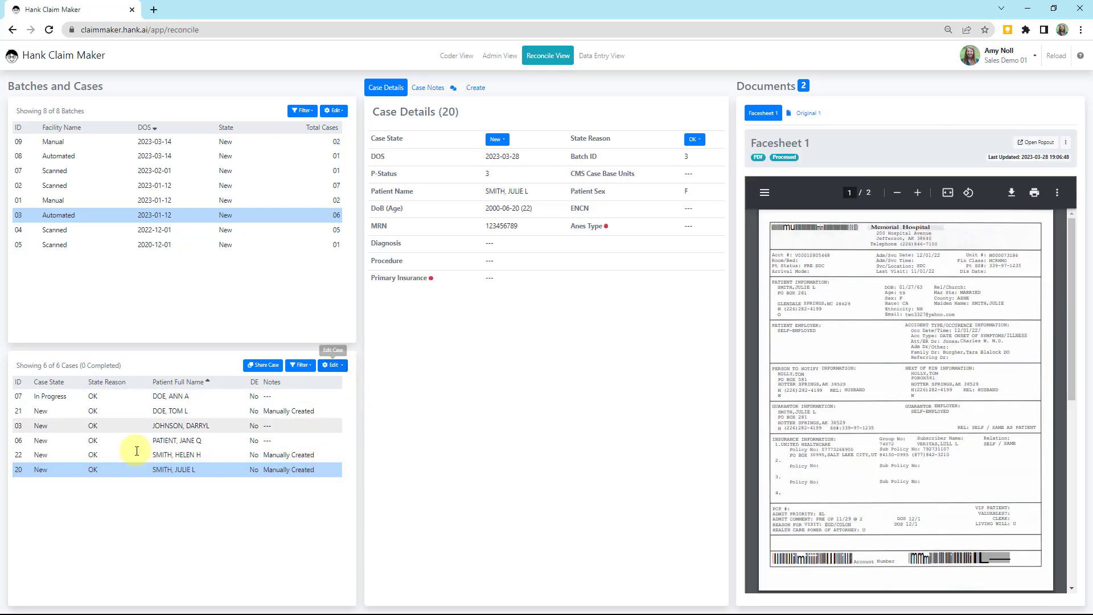
pyautogui.click(340, 369)
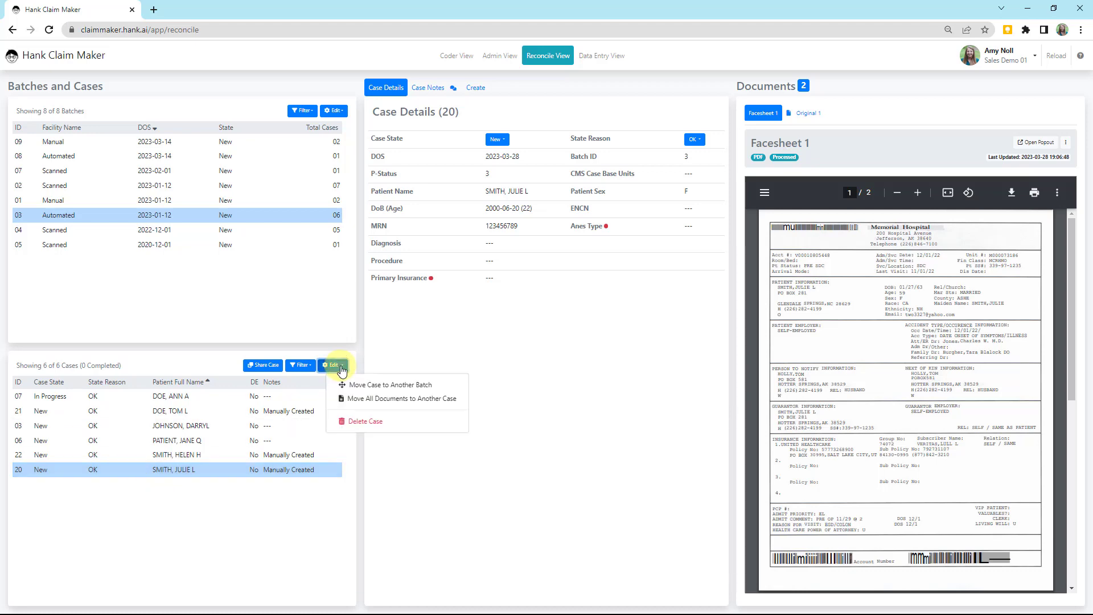
pyautogui.click(437, 399)
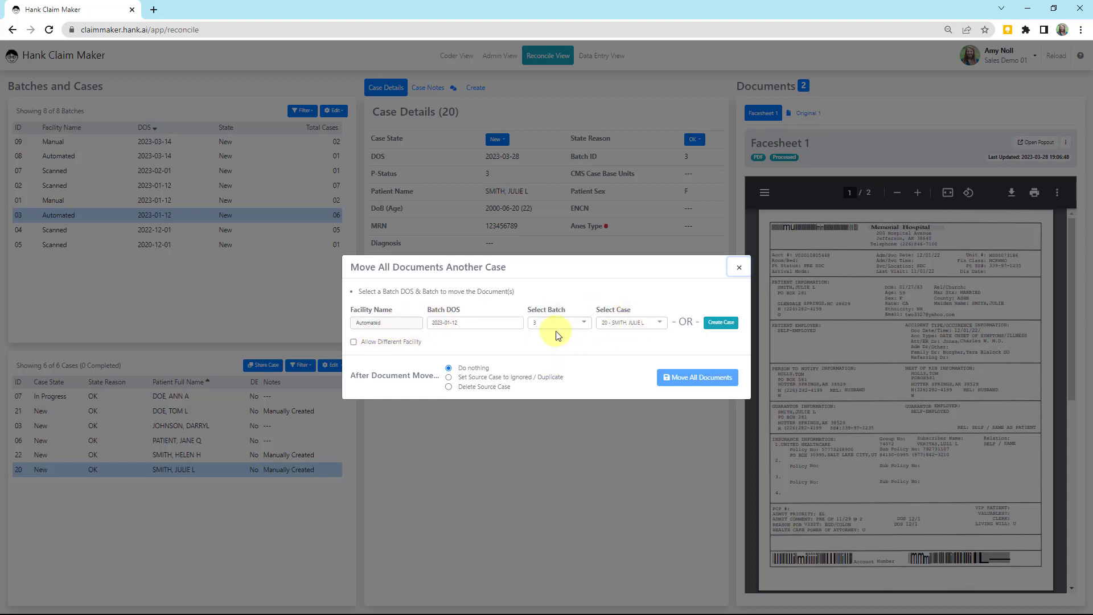
pyautogui.click(650, 324)
pyautogui.click(639, 338)
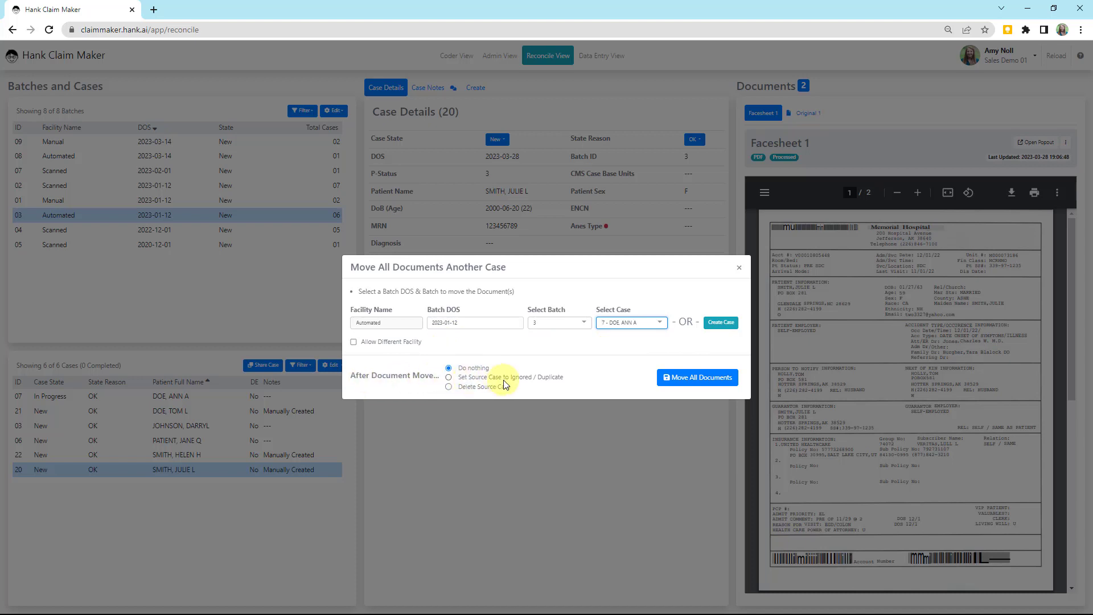
pyautogui.click(730, 383)
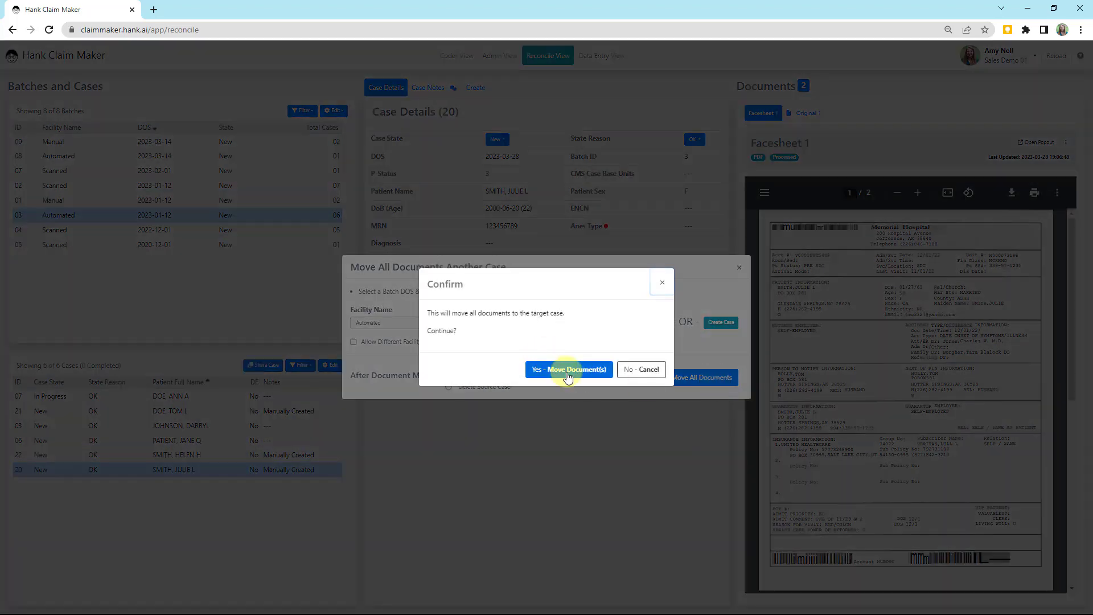
pyautogui.click(568, 372)
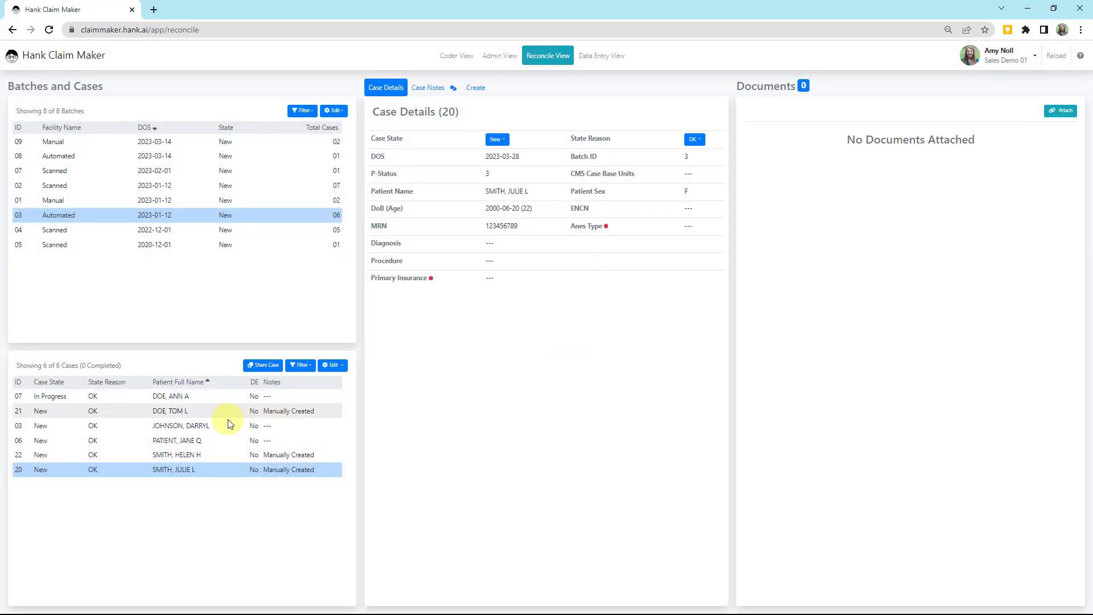
pyautogui.click(148, 396)
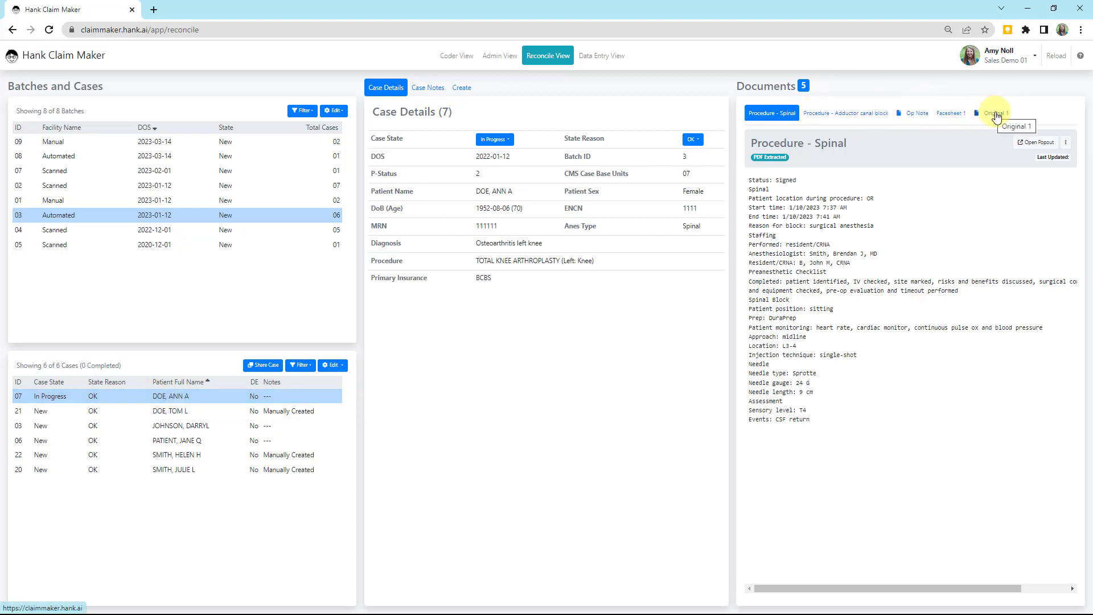
# Examine the delete options for case 20 and for Automated batch 03 without deleting either
pyautogui.click(188, 471)
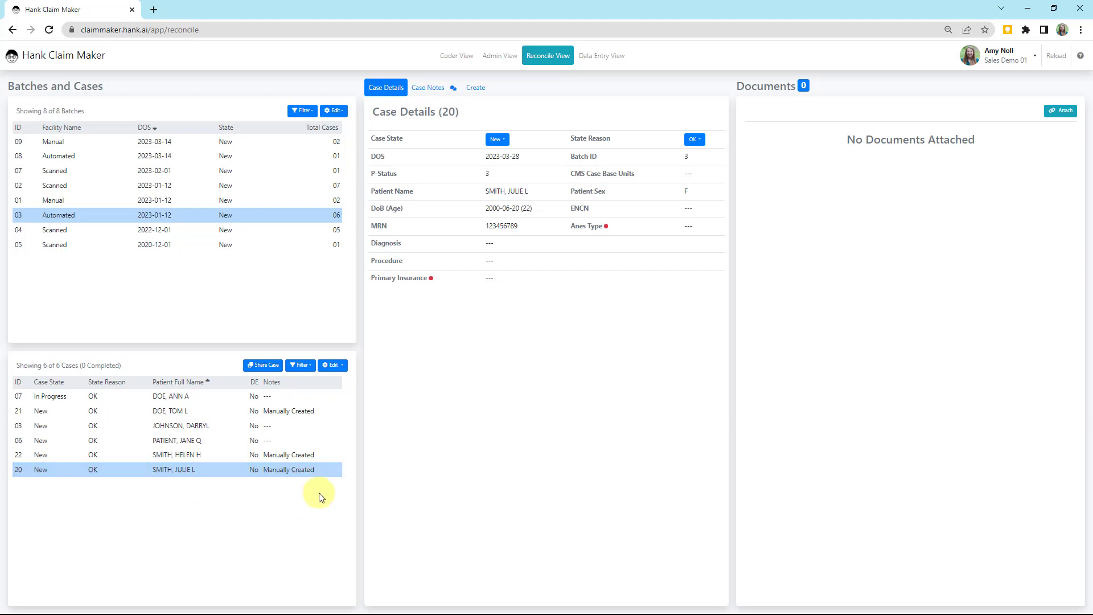
pyautogui.click(333, 365)
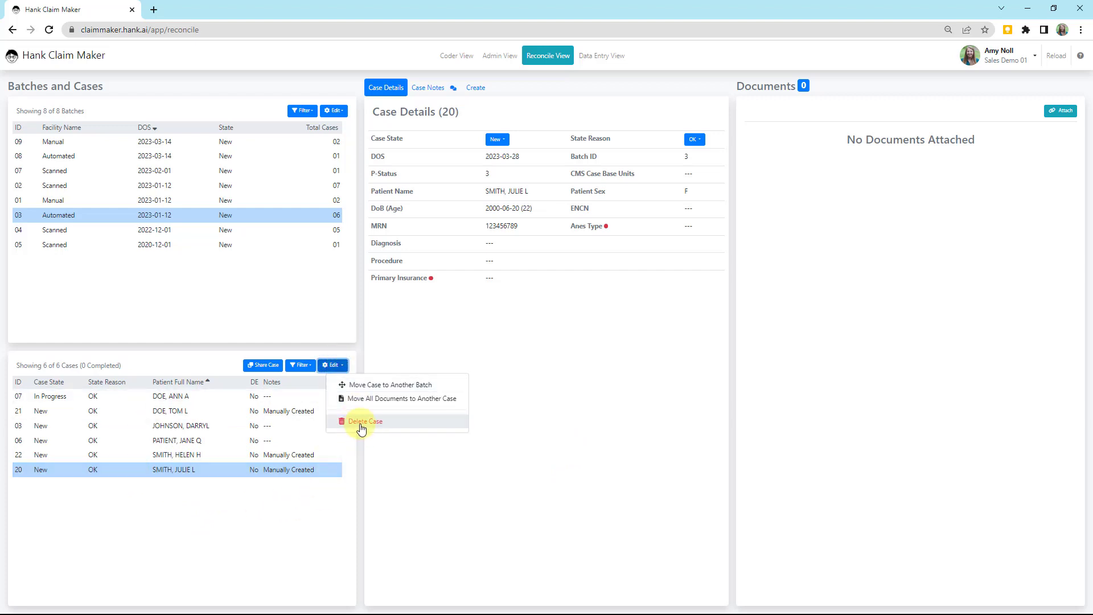
pyautogui.click(183, 540)
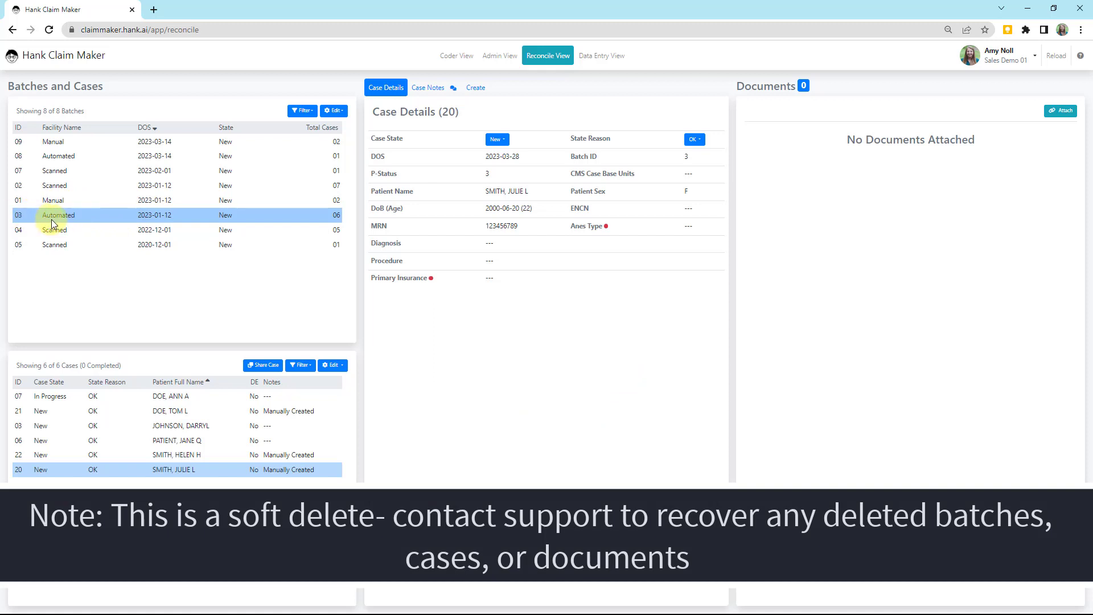
pyautogui.click(340, 111)
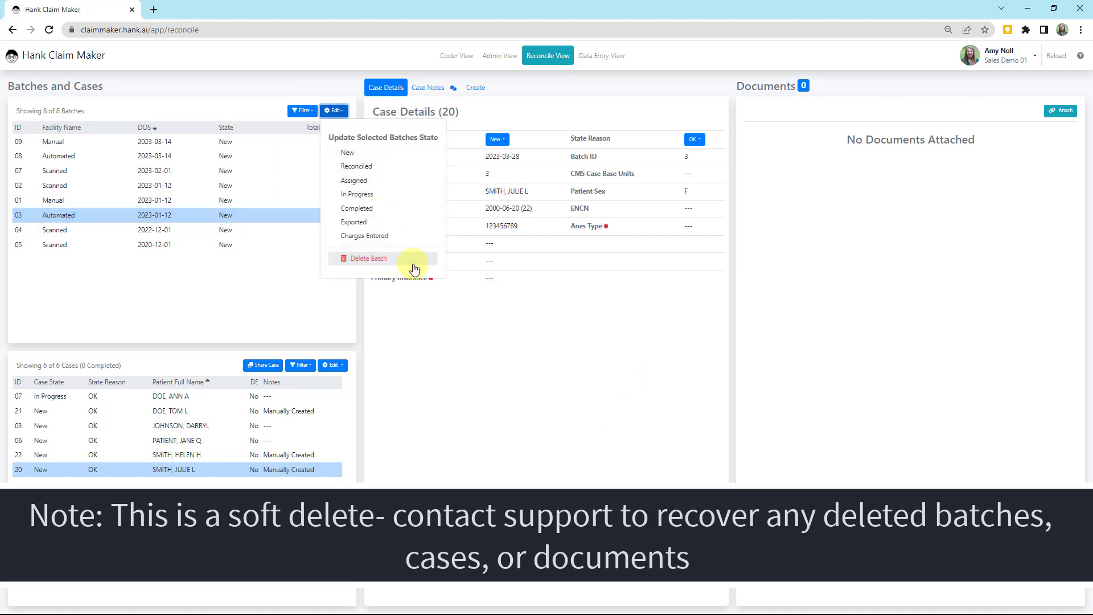
pyautogui.click(510, 396)
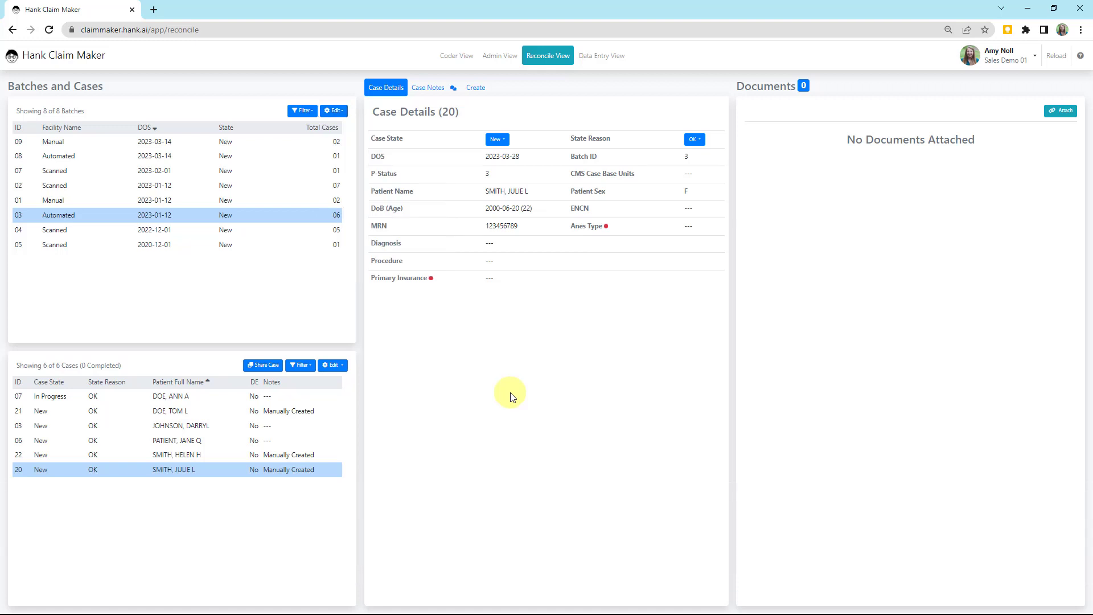
# Examine the delete options for case 22 and for its Original 1 document without deleting either
pyautogui.click(126, 455)
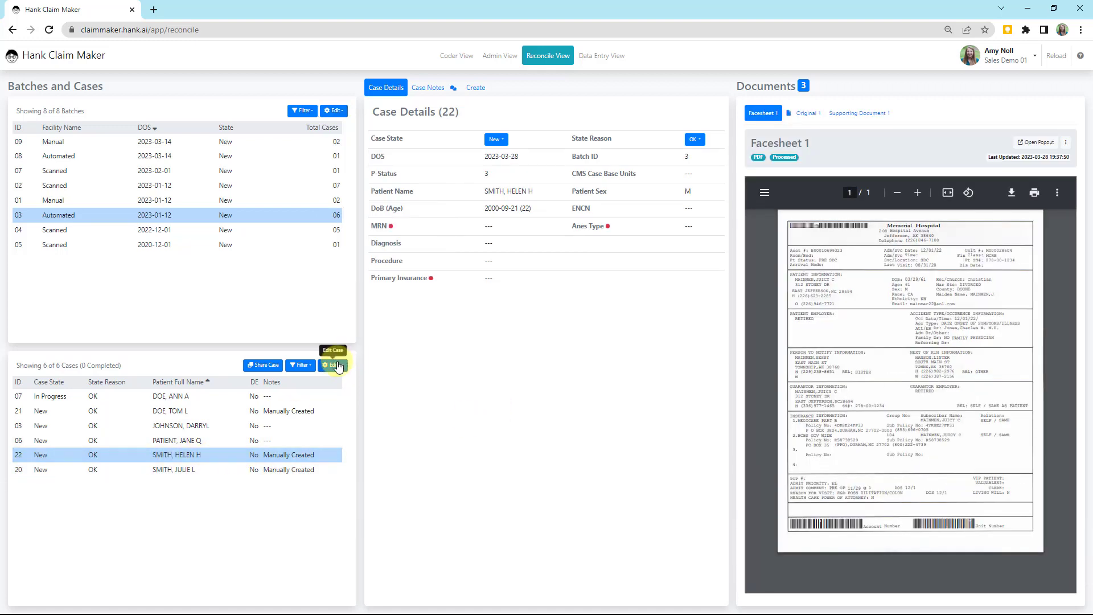
pyautogui.click(336, 365)
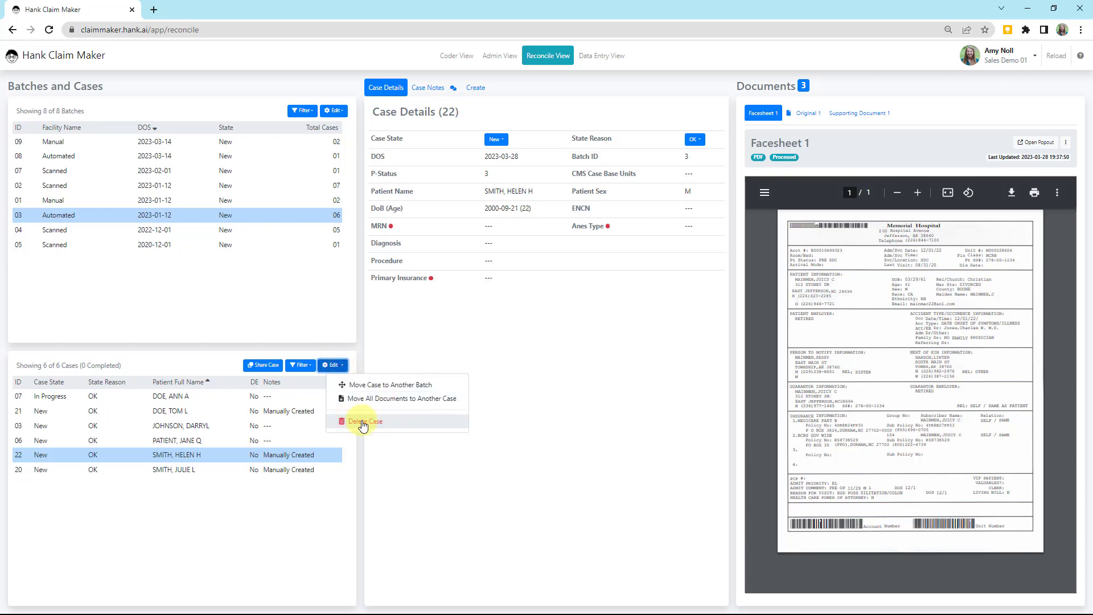
pyautogui.click(324, 495)
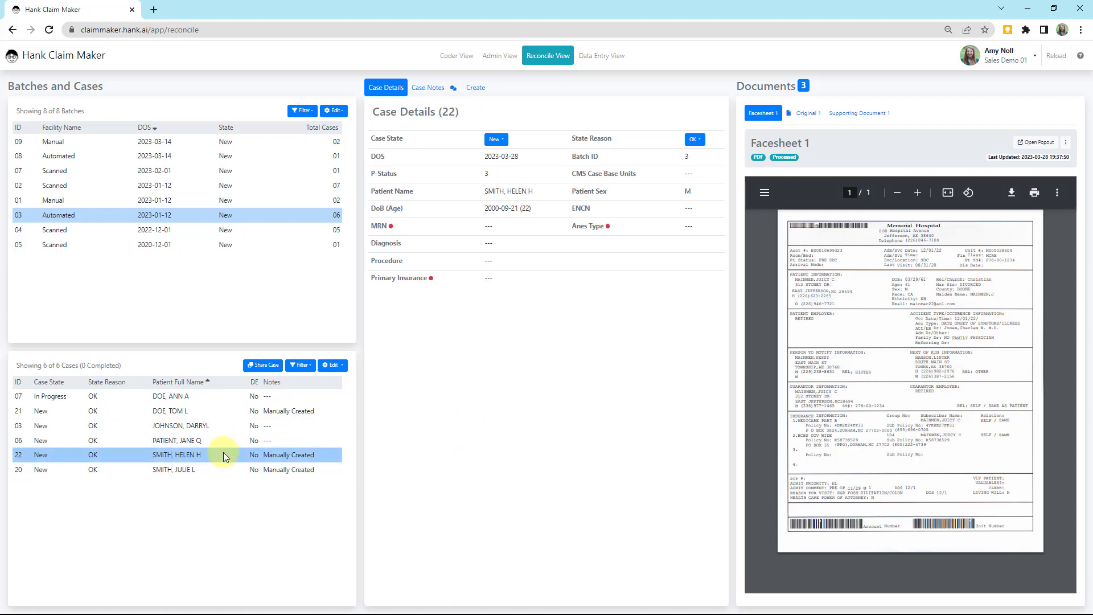
pyautogui.click(806, 114)
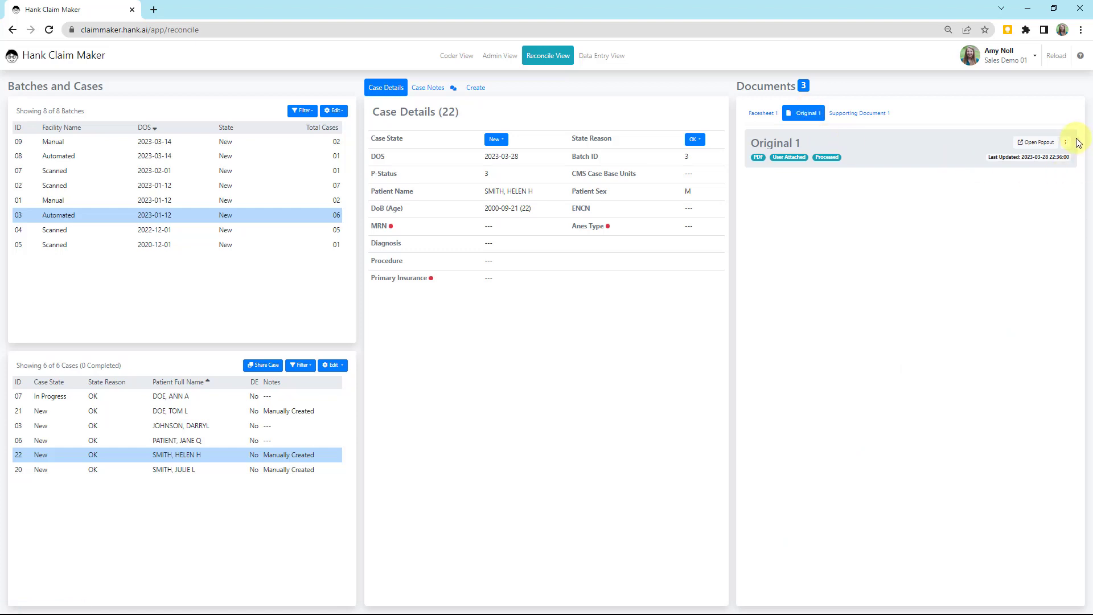
pyautogui.click(1067, 147)
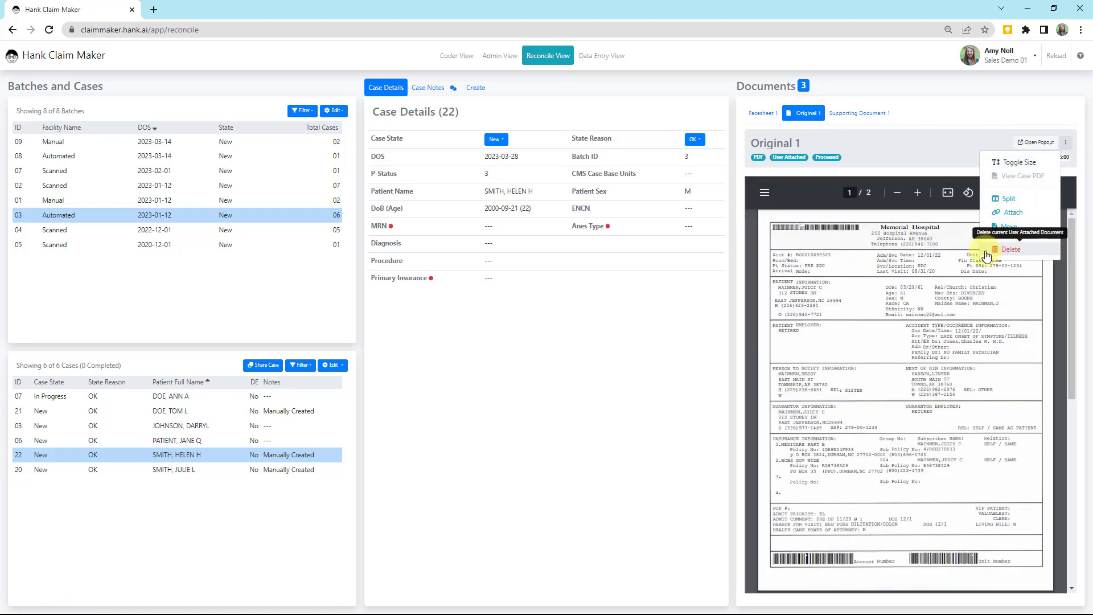
pyautogui.click(951, 146)
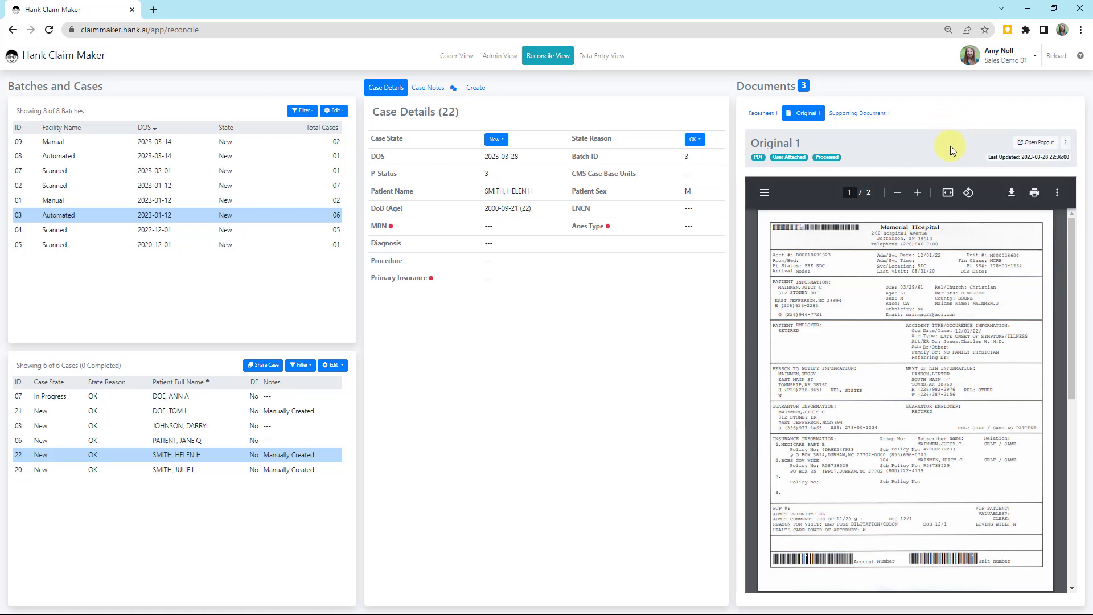